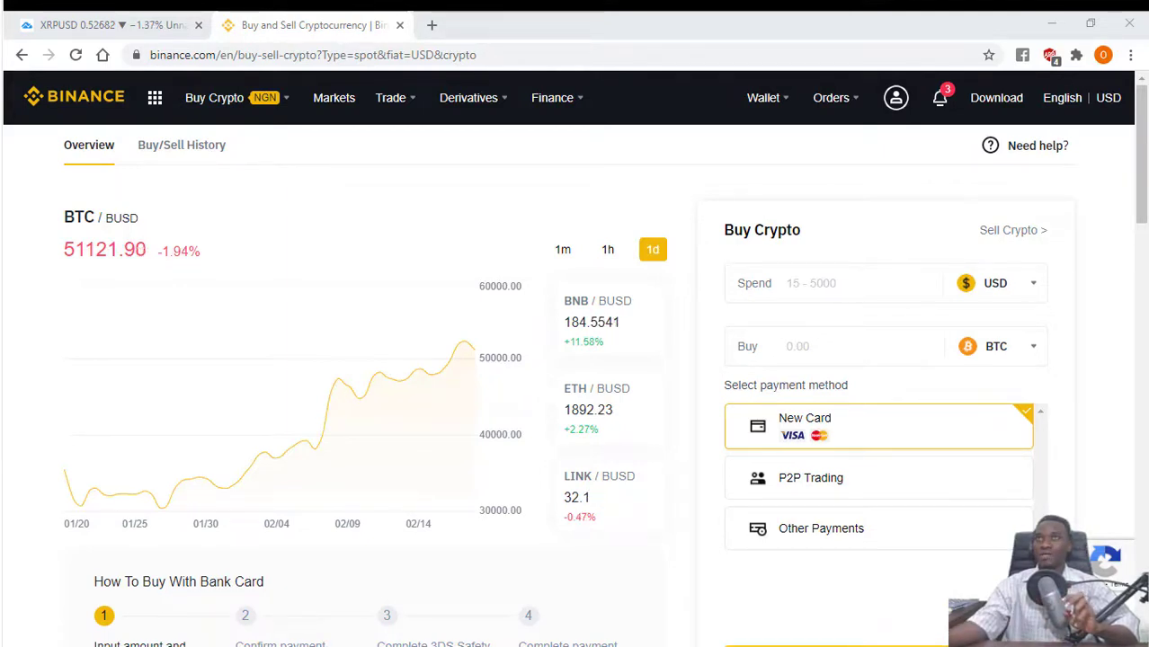
Step: Return to the Binance home page and open P2P Trading as the way to buy crypto with NGN
mouse_move(267, 101)
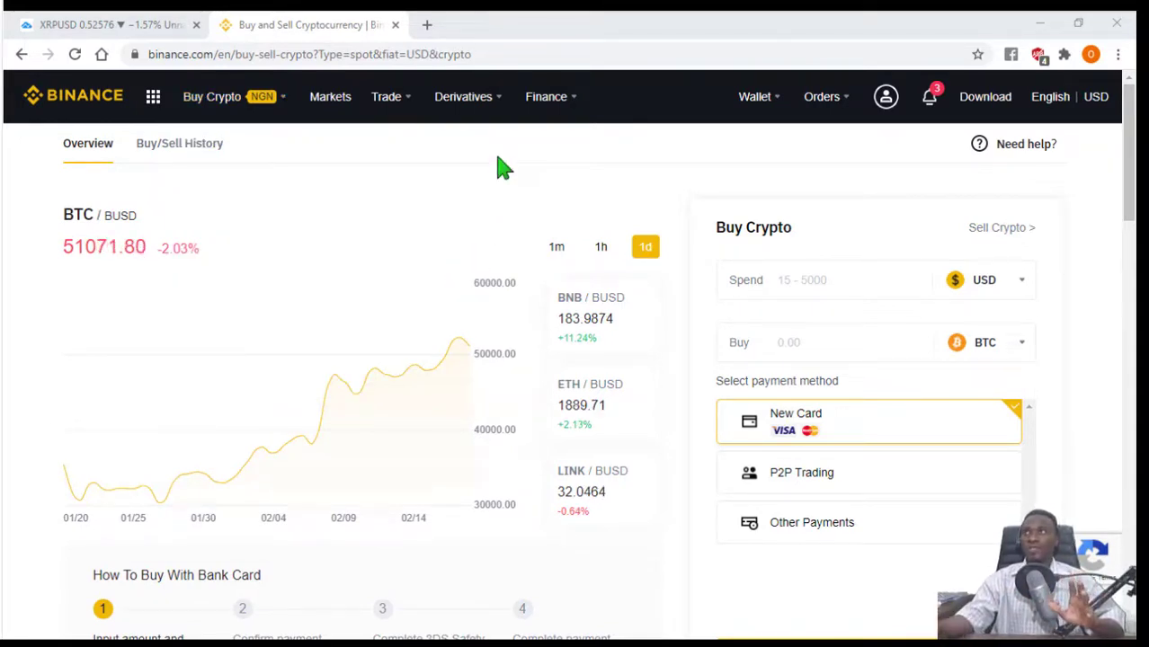
click(96, 103)
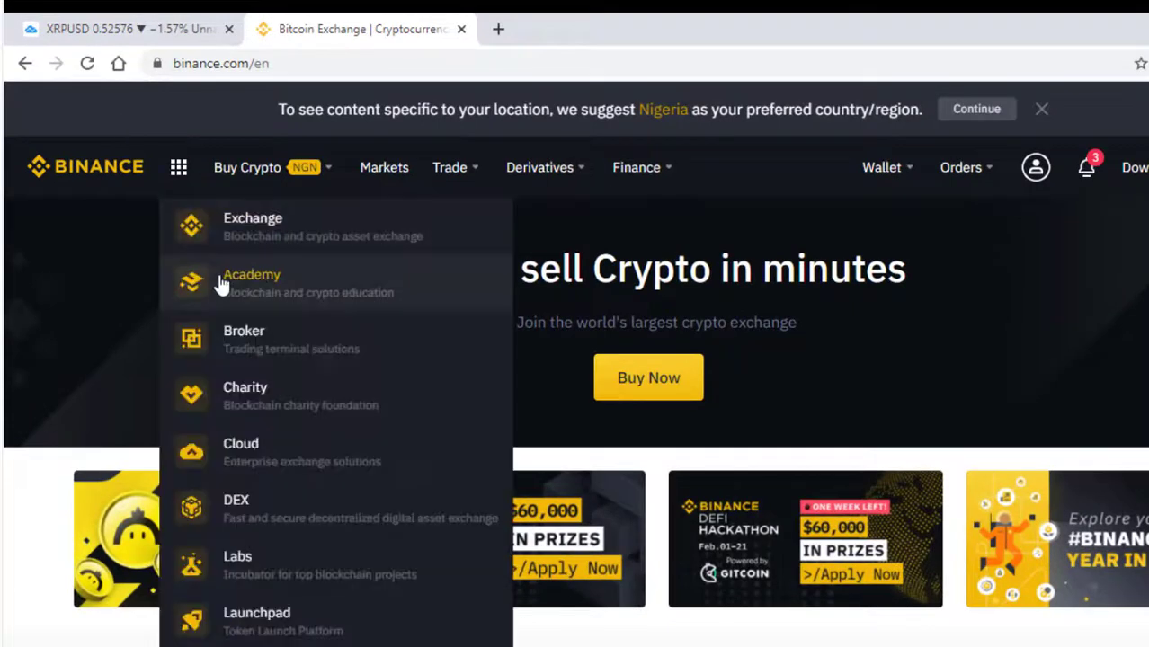
mouse_move(223, 194)
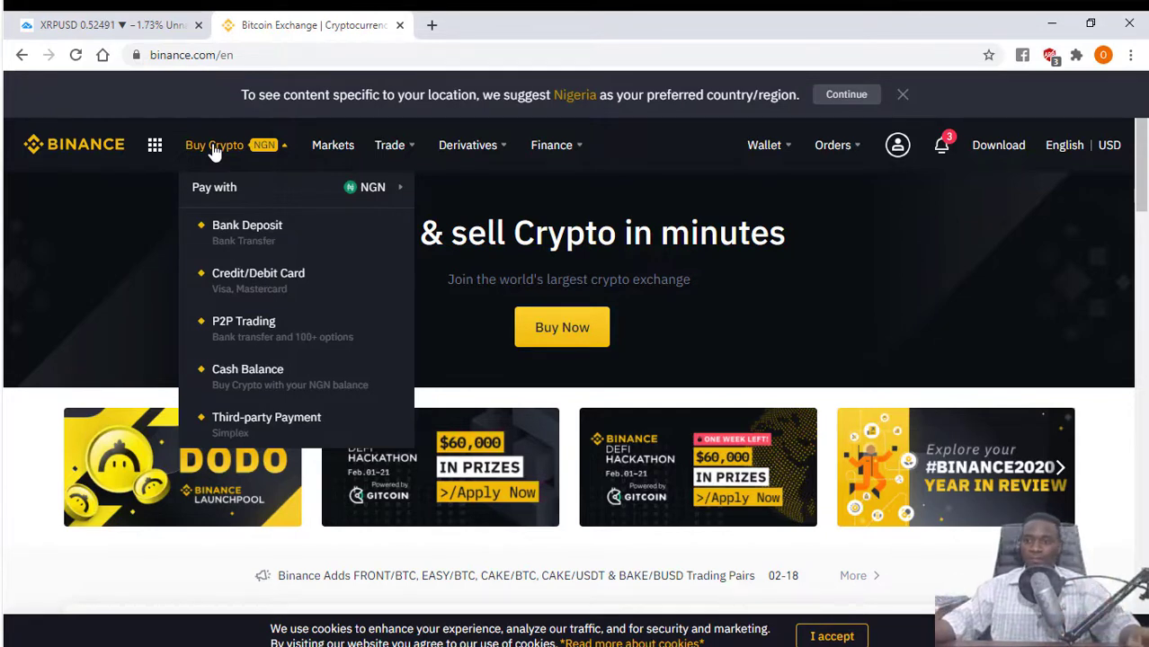
click(253, 327)
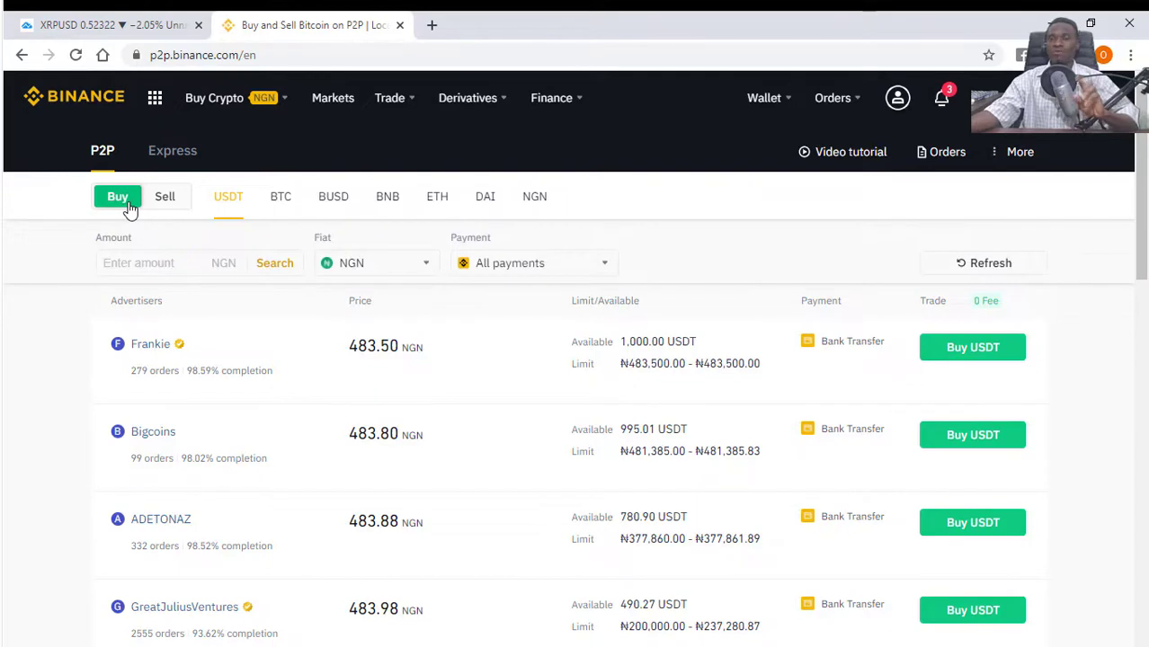
Step: Look over the USDT buy offers and show the P2P sell offers for USDT and BTC
scroll(249, 411, down, 1)
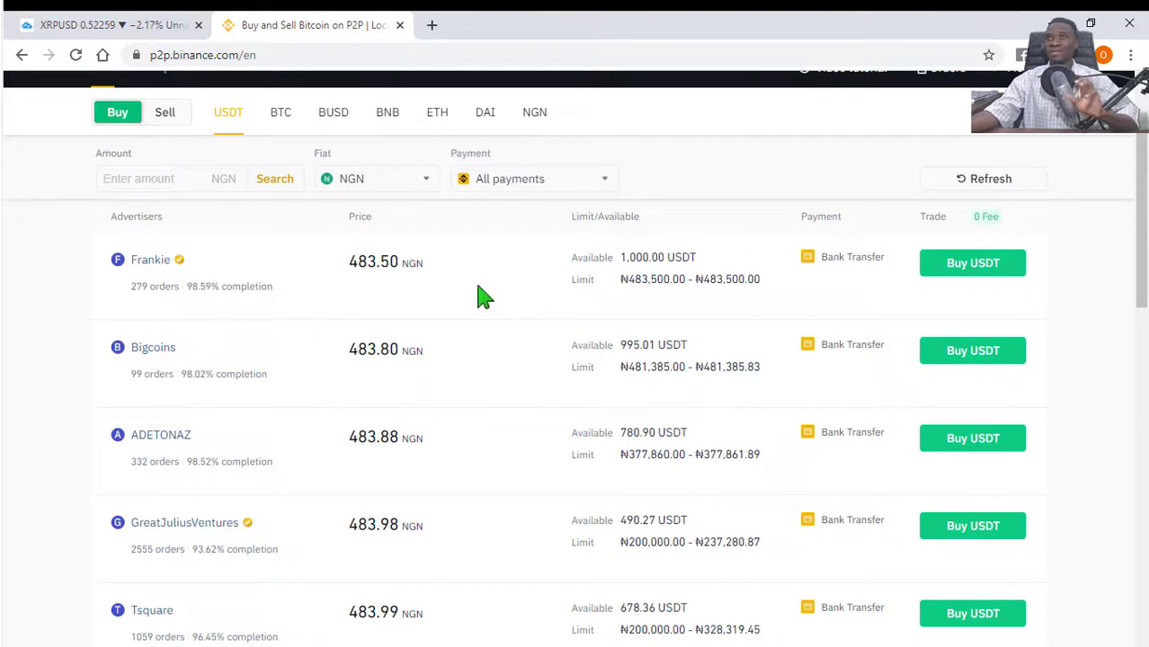
scroll(334, 321, up, 1)
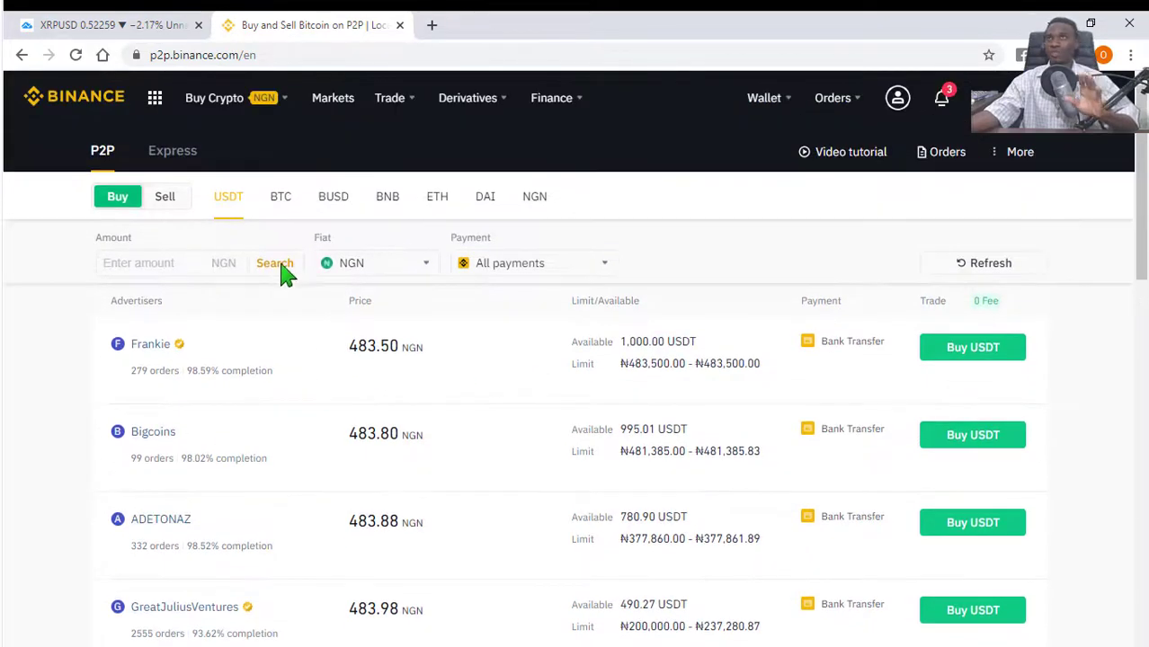
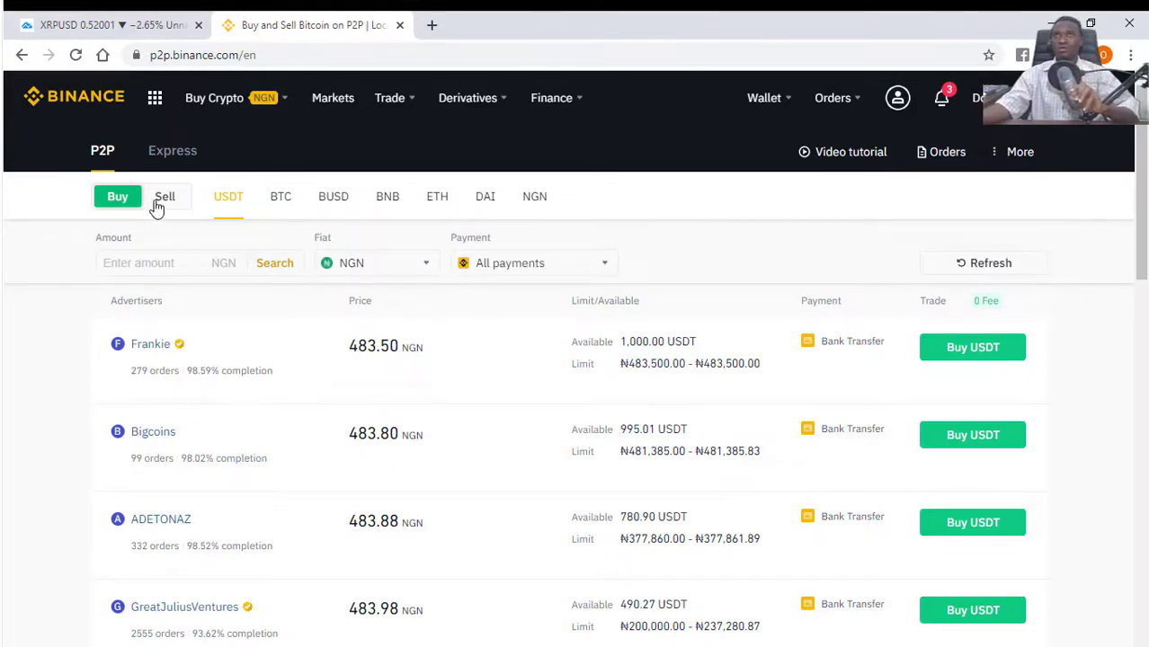
click(157, 205)
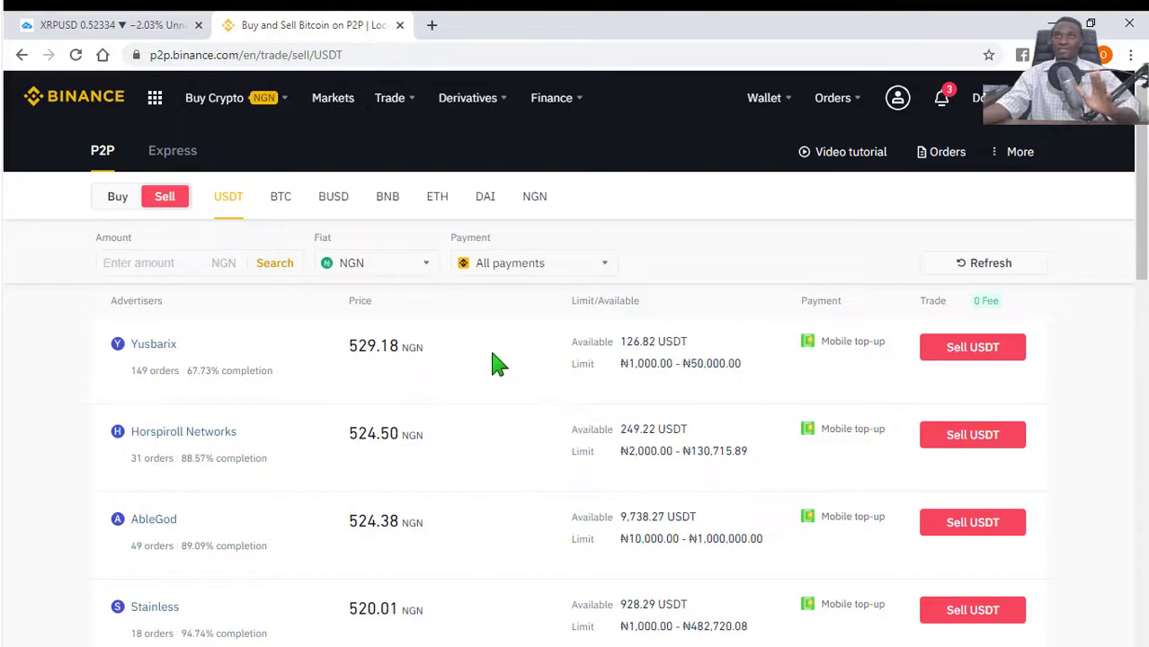
click(280, 203)
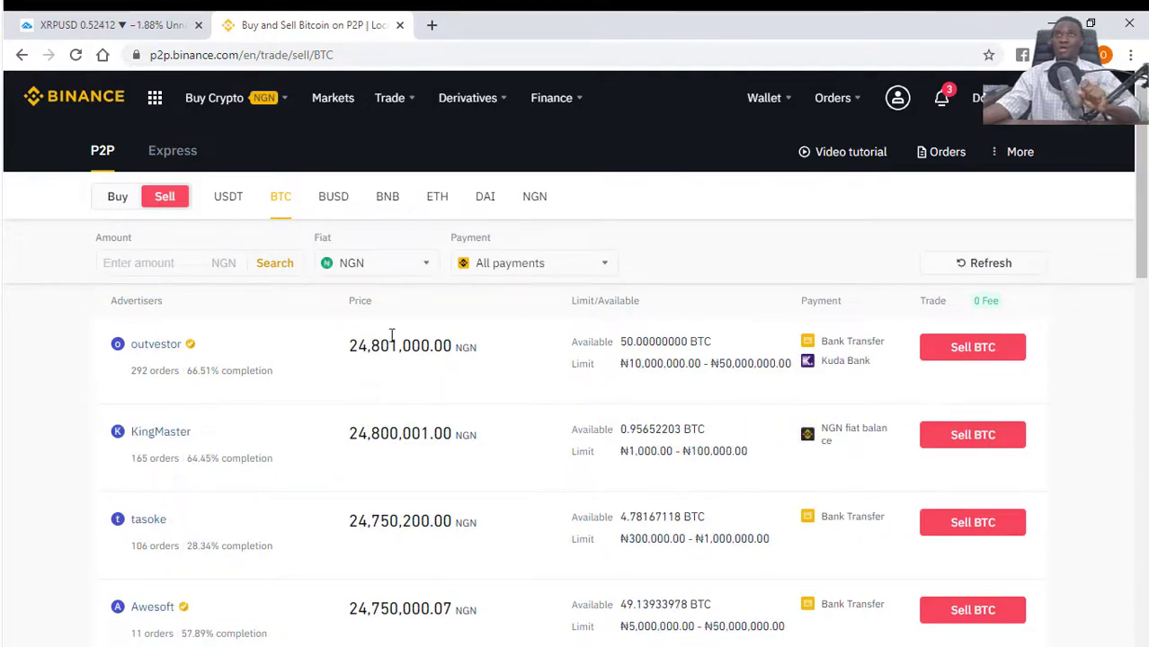
Step: Switch back to the buy offers, choose USDT, and examine the advertisers' prices, available amounts and order limits
click(122, 209)
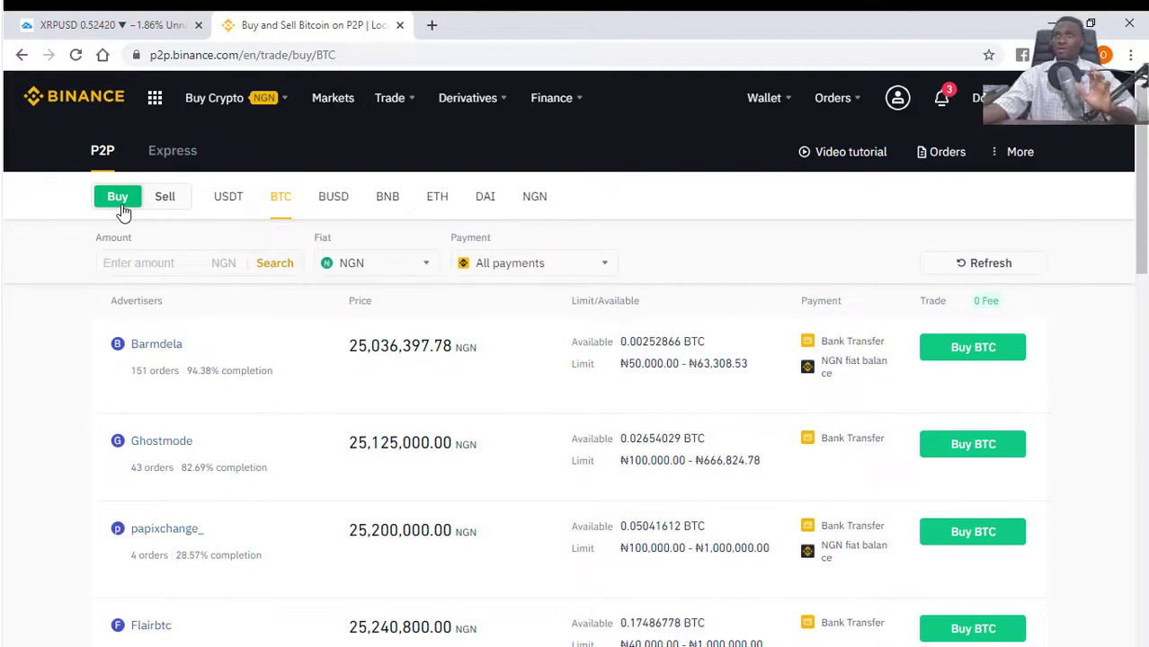
click(229, 198)
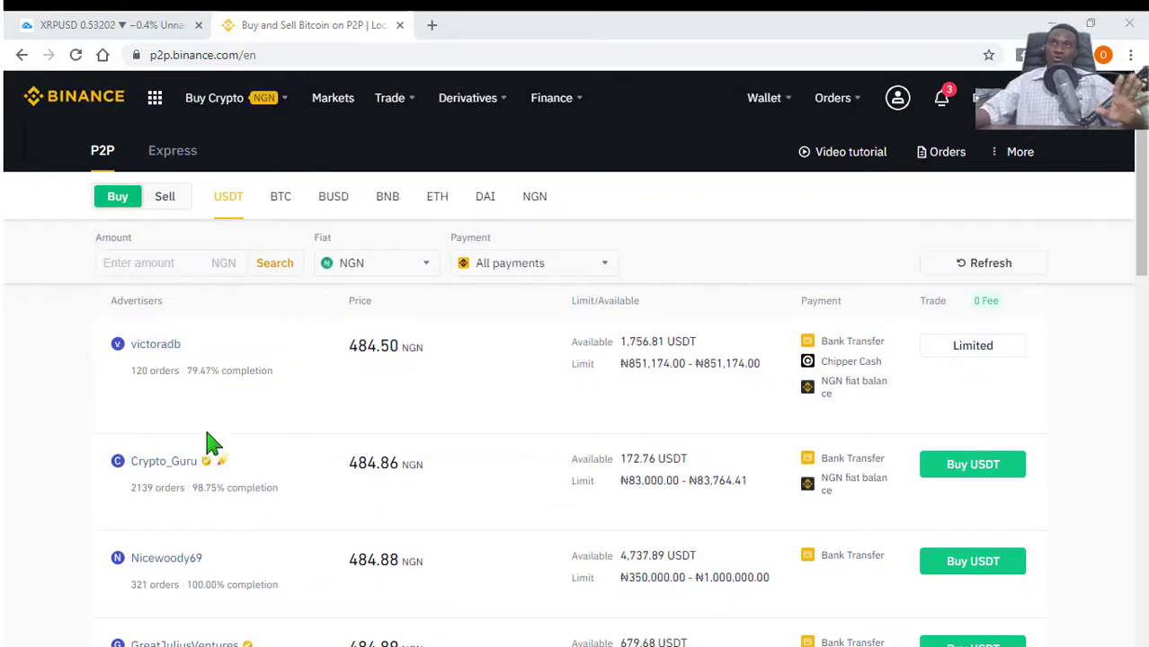
scroll(207, 442, down, 2)
scroll(207, 442, up, 1)
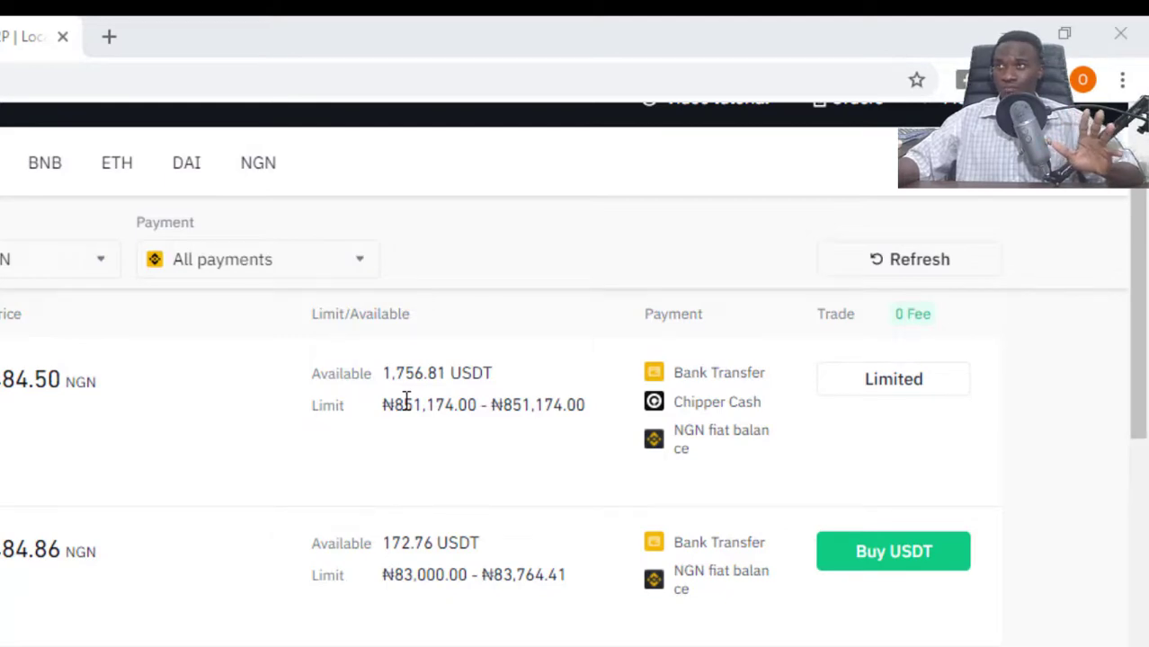
scroll(406, 400, down, 3)
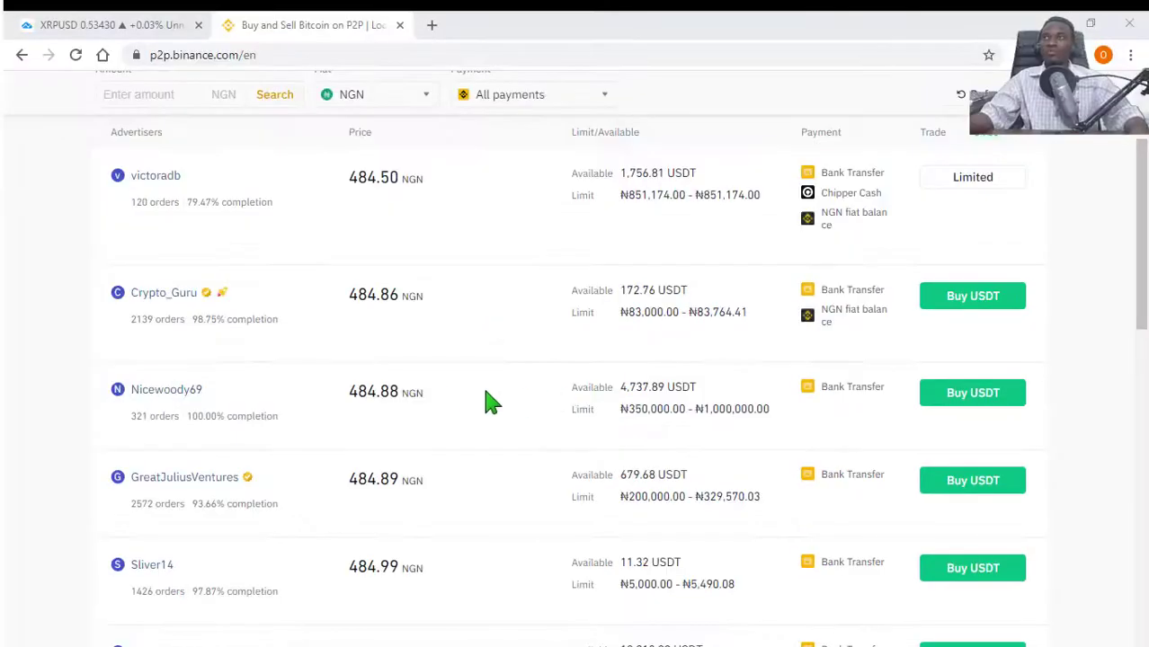
scroll(468, 398, up, 3)
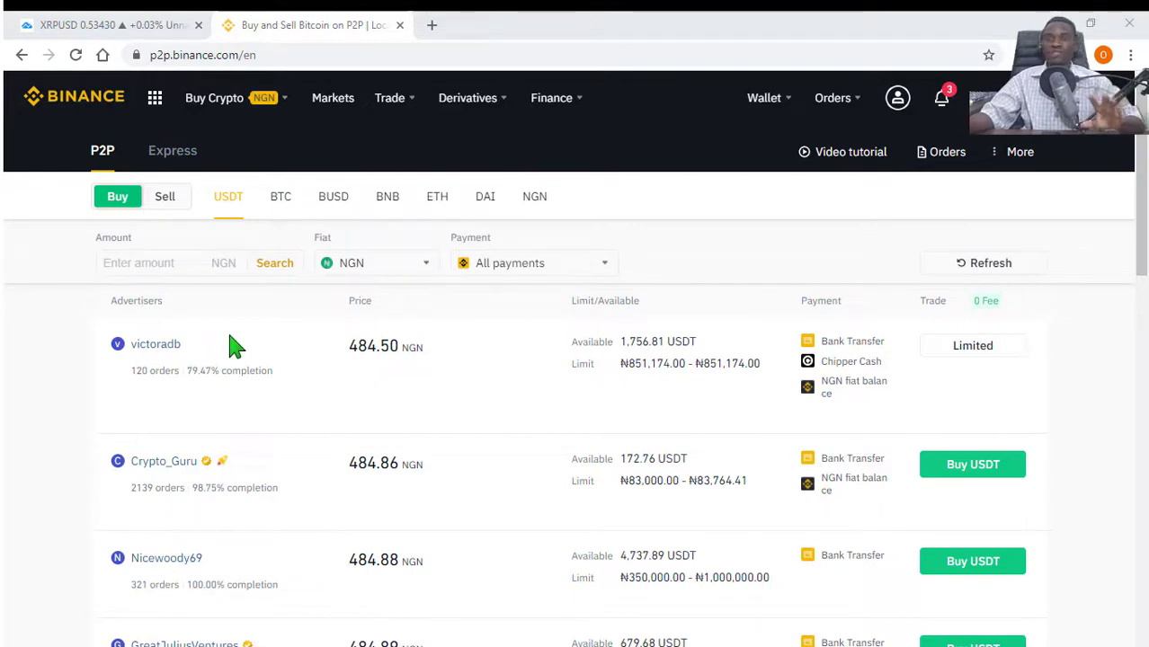
Step: Examine the USDT advertisers' order counts, completion rates and verified badges across the whole page of offers
scroll(214, 410, down, 1)
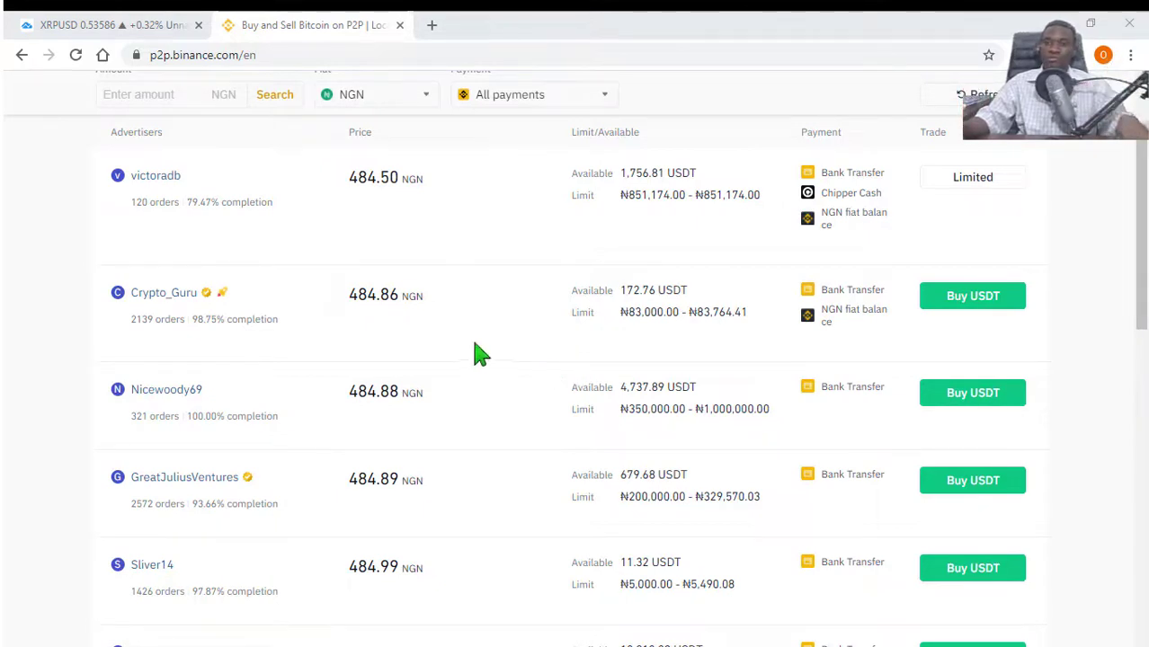
scroll(475, 352, up, 1)
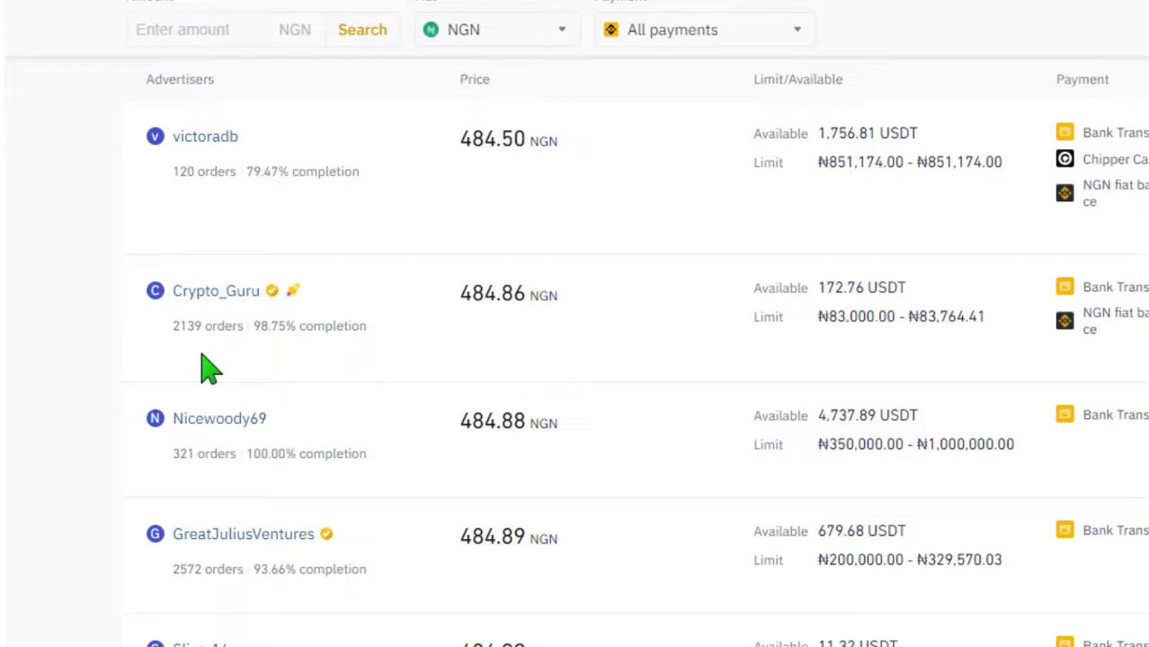
scroll(247, 455, down, 4)
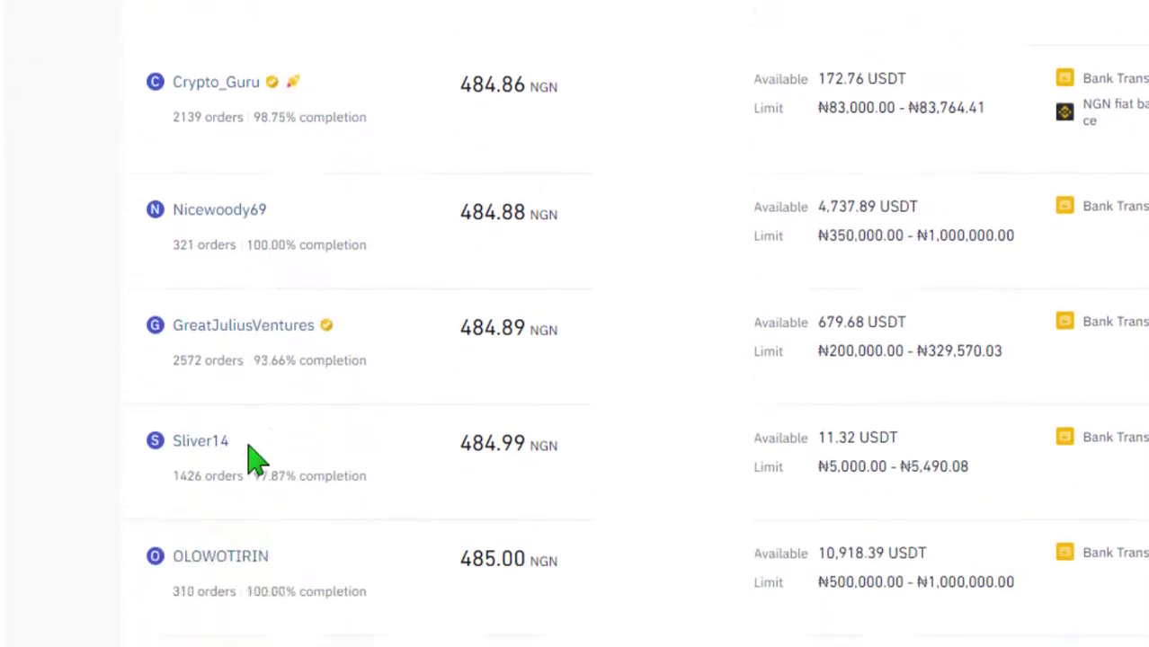
scroll(247, 455, up, 3)
scroll(252, 449, up, 1)
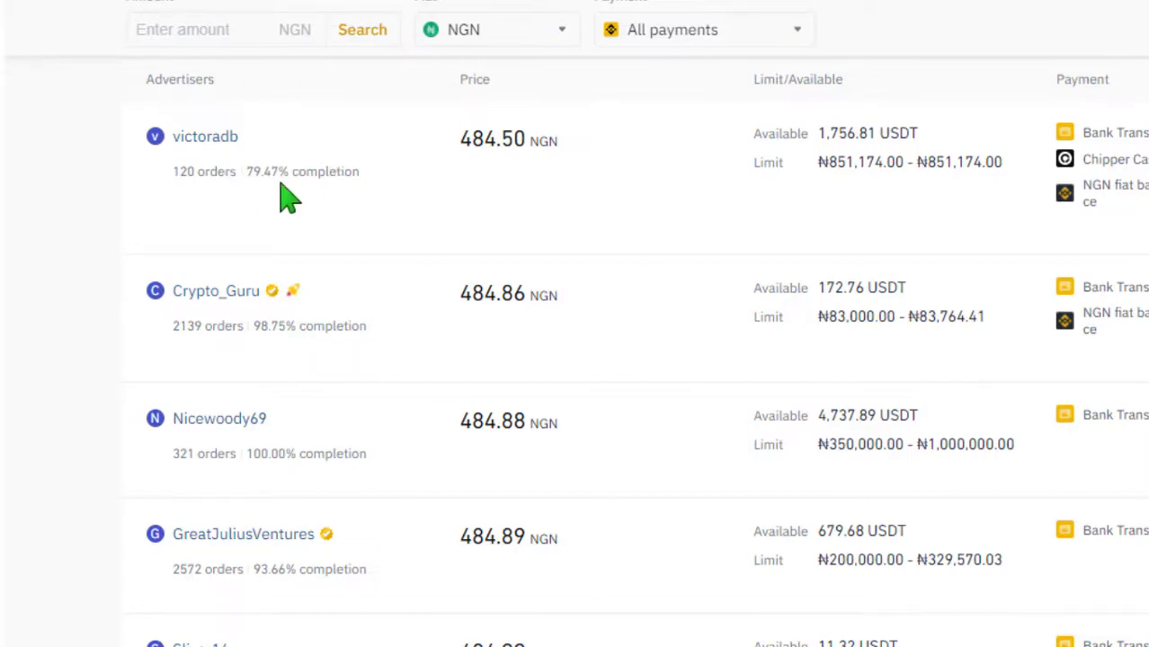
scroll(252, 269, down, 2)
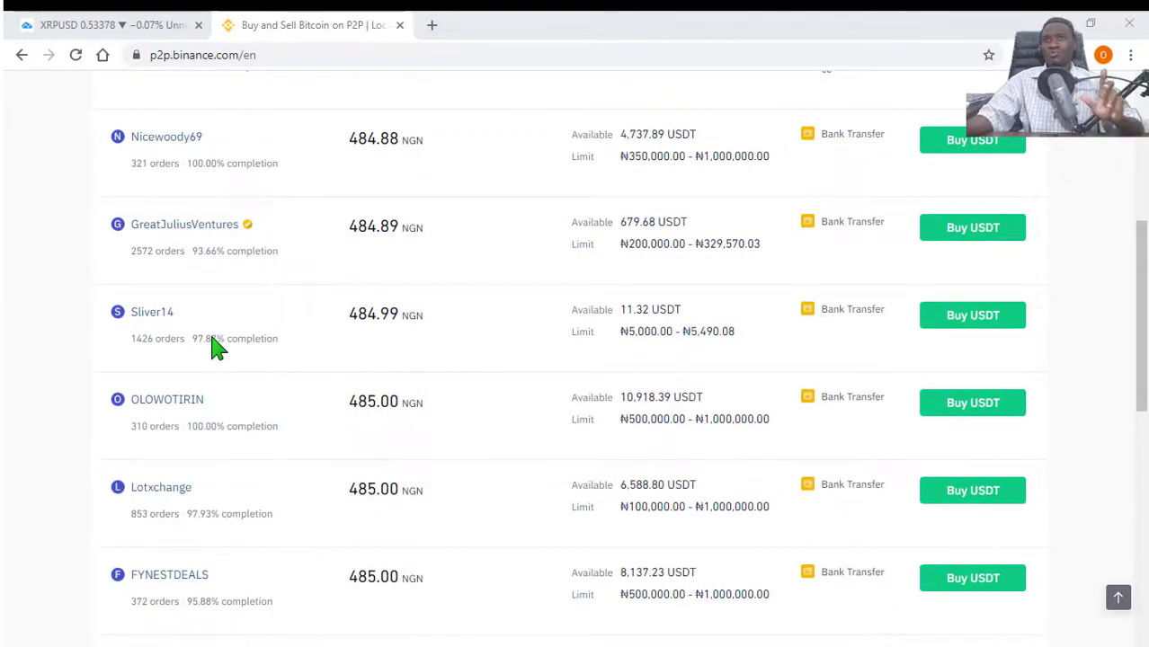
scroll(215, 351, down, 1)
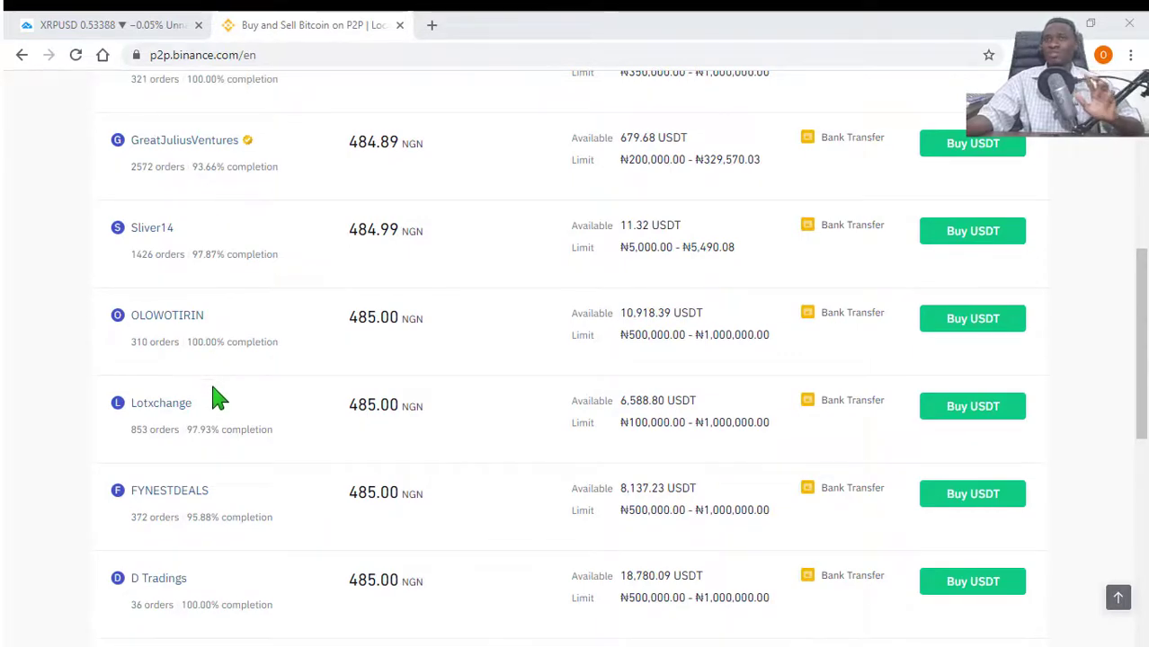
scroll(214, 432, down, 1)
scroll(214, 431, down, 1)
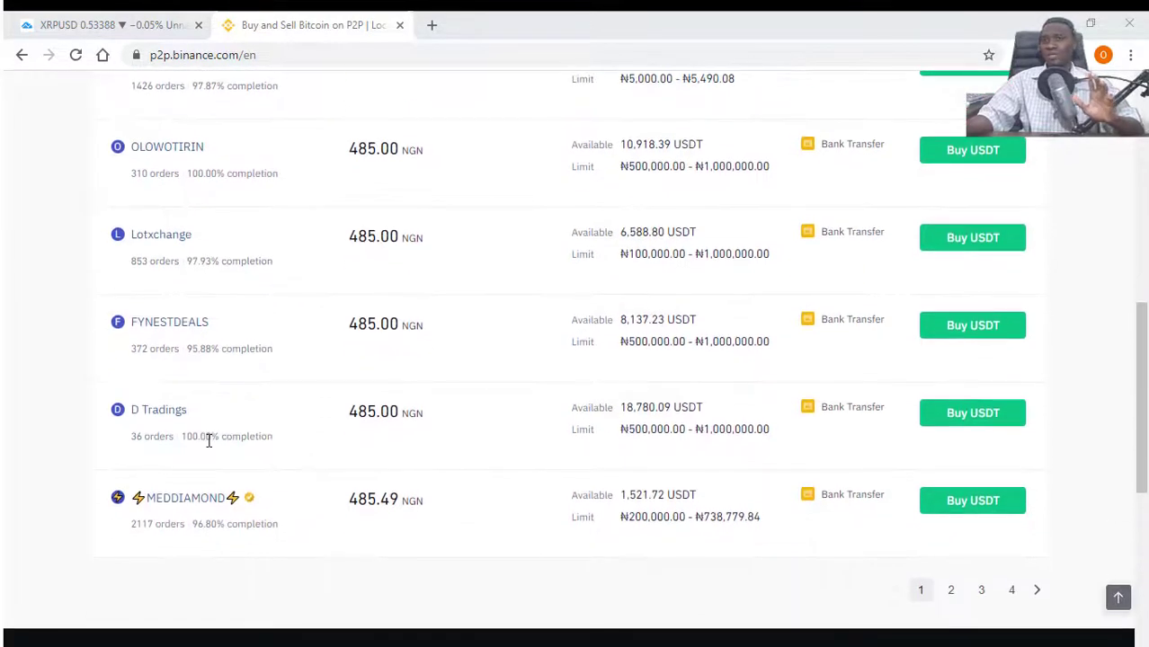
scroll(216, 432, up, 2)
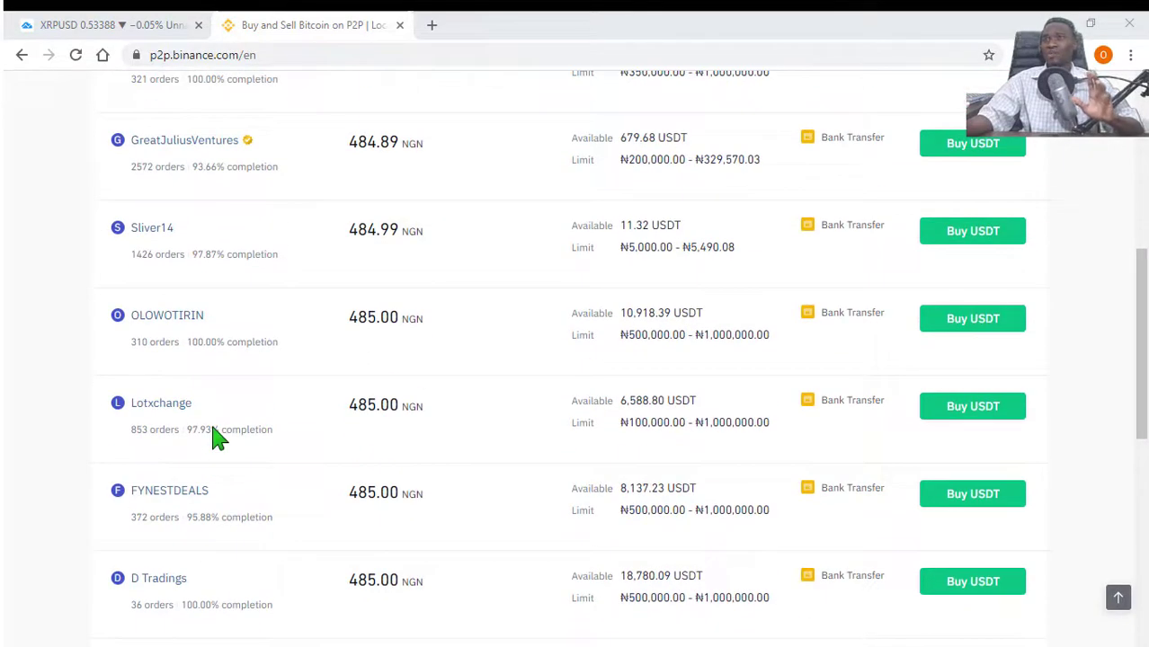
scroll(216, 436, down, 2)
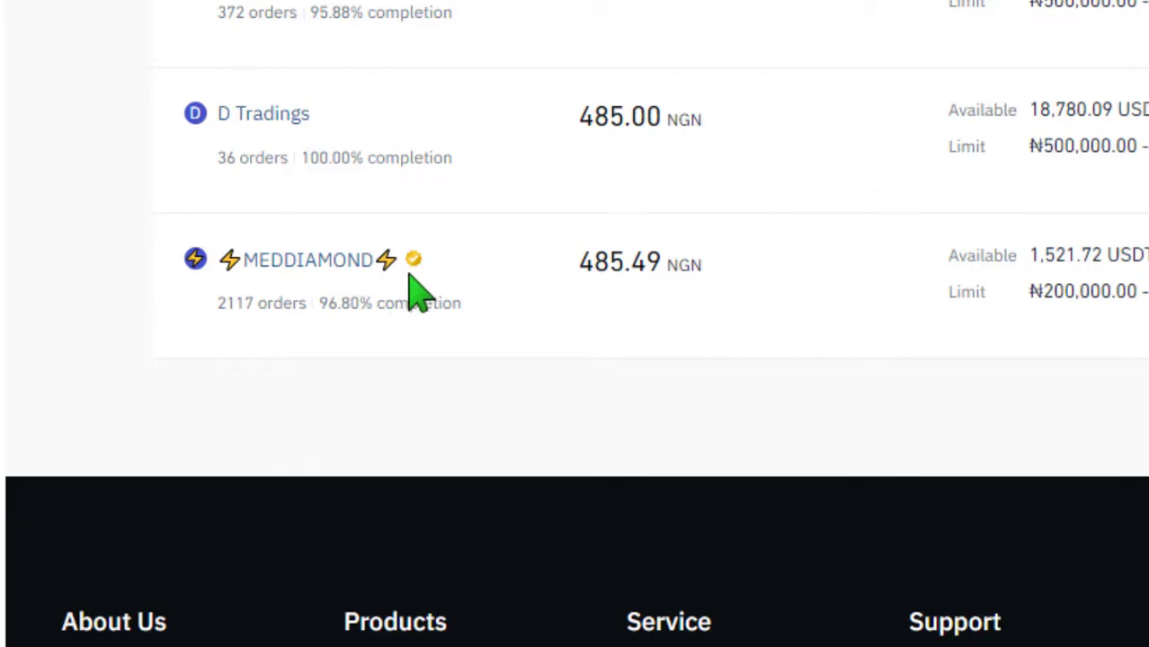
scroll(416, 292, up, 3)
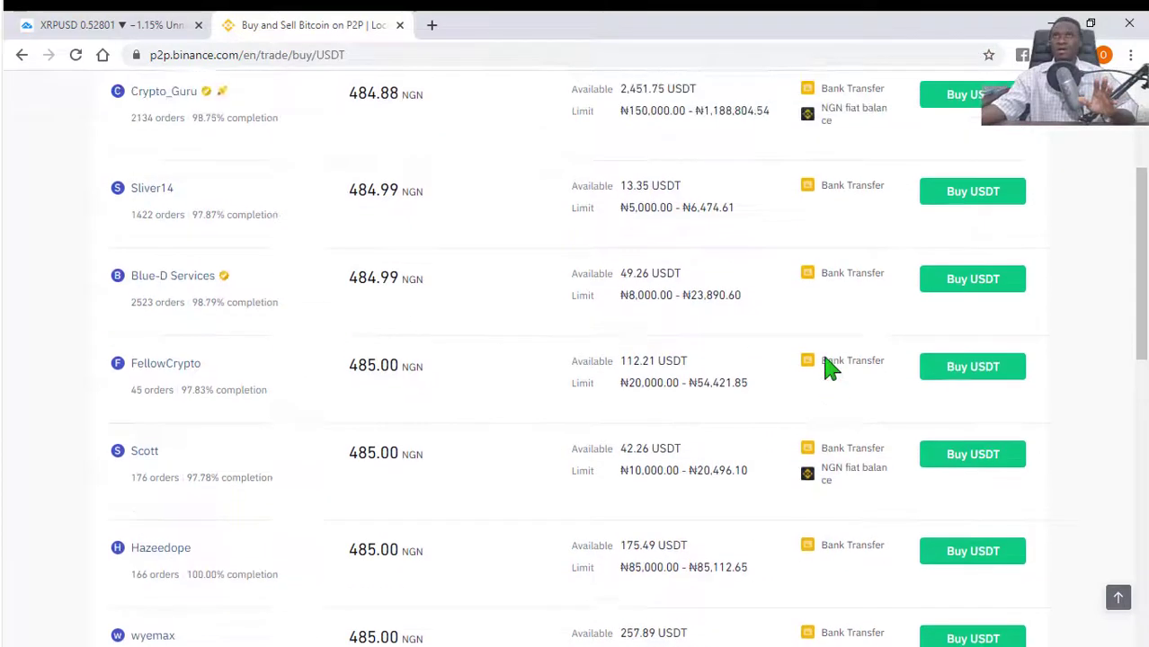
Step: Check the accepted payment methods and NGN limits of the first USDT buy offers in the list
scroll(827, 366, up, 1)
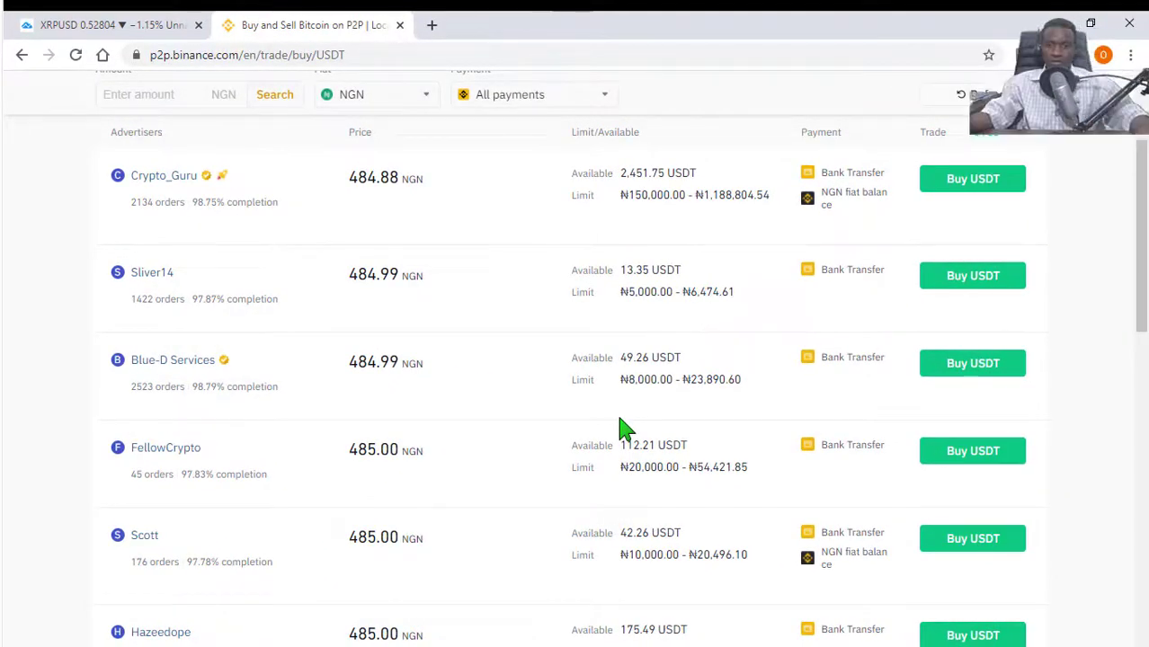
scroll(621, 431, up, 2)
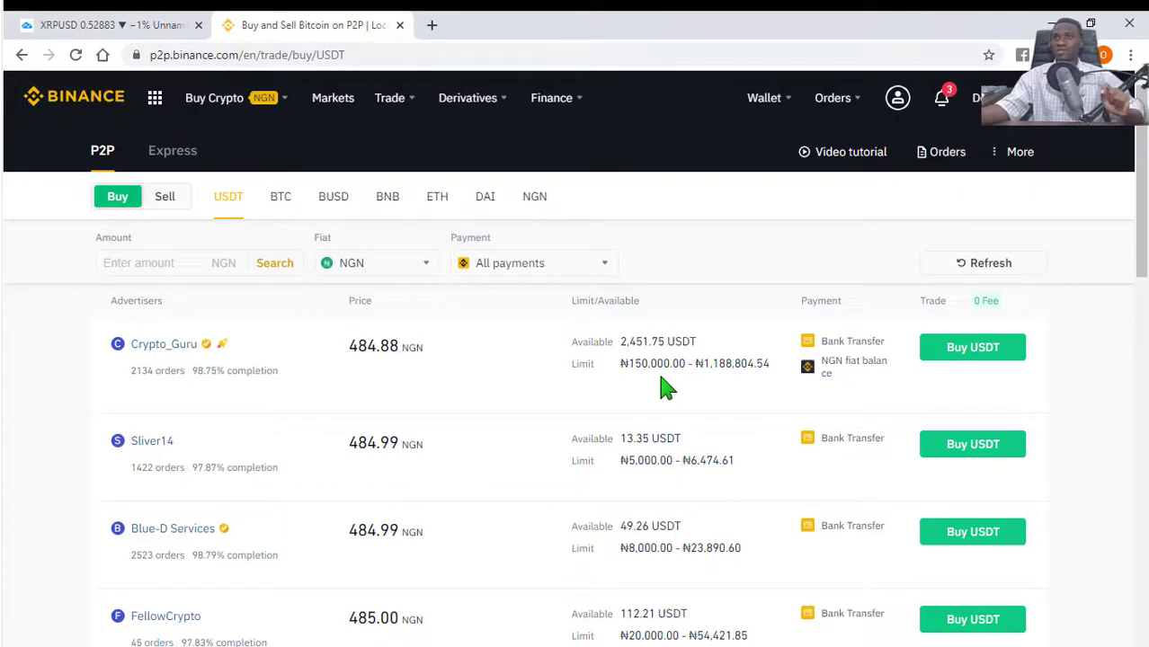
scroll(665, 386, down, 1)
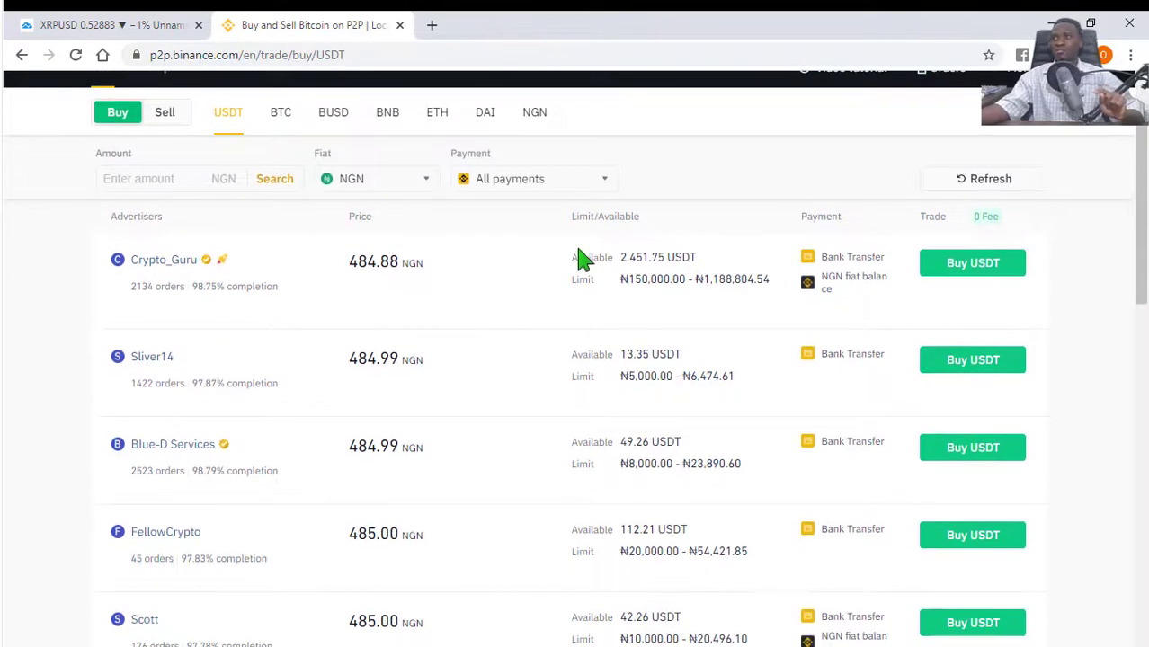
scroll(621, 387, up, 1)
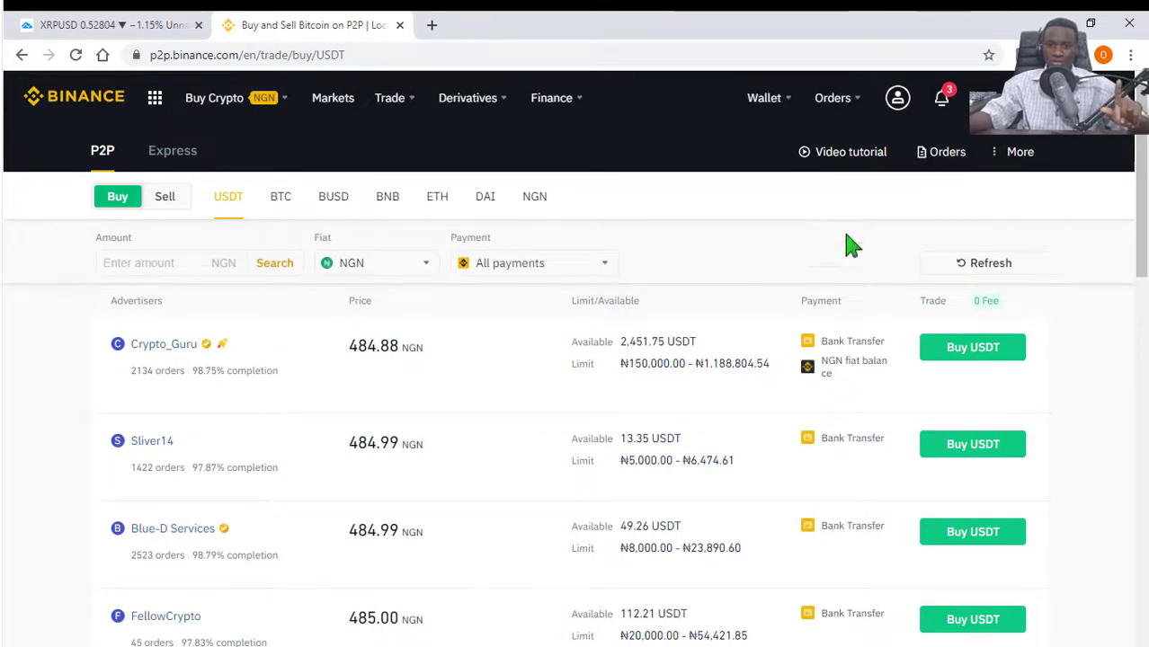
scroll(846, 243, down, 1)
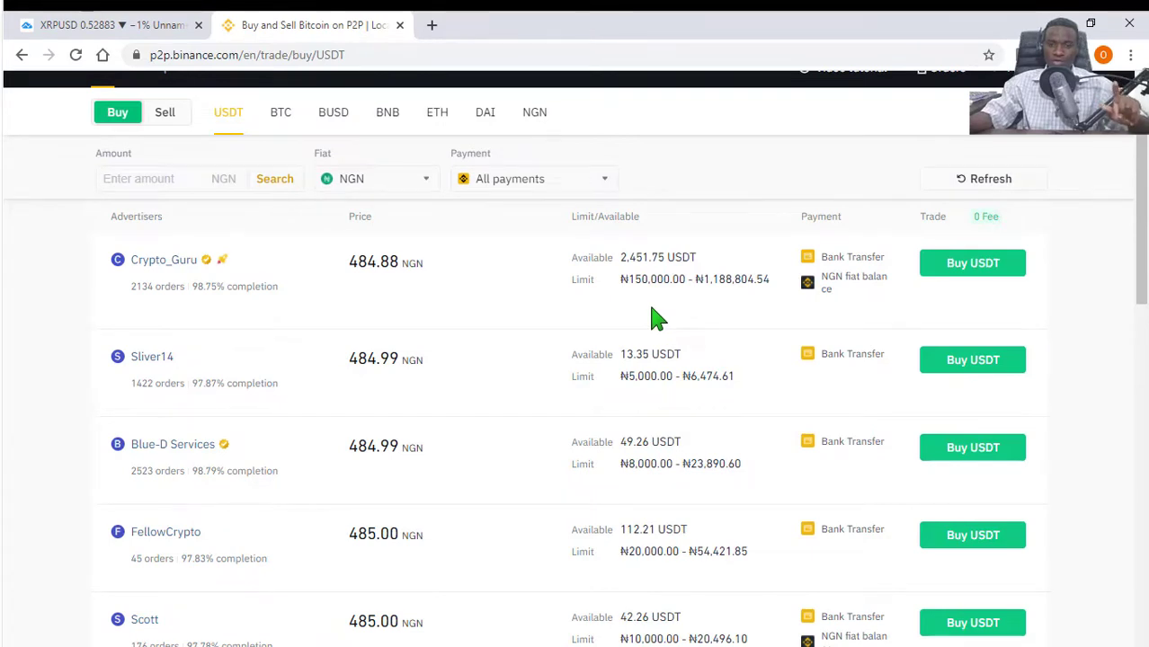
scroll(851, 388, up, 1)
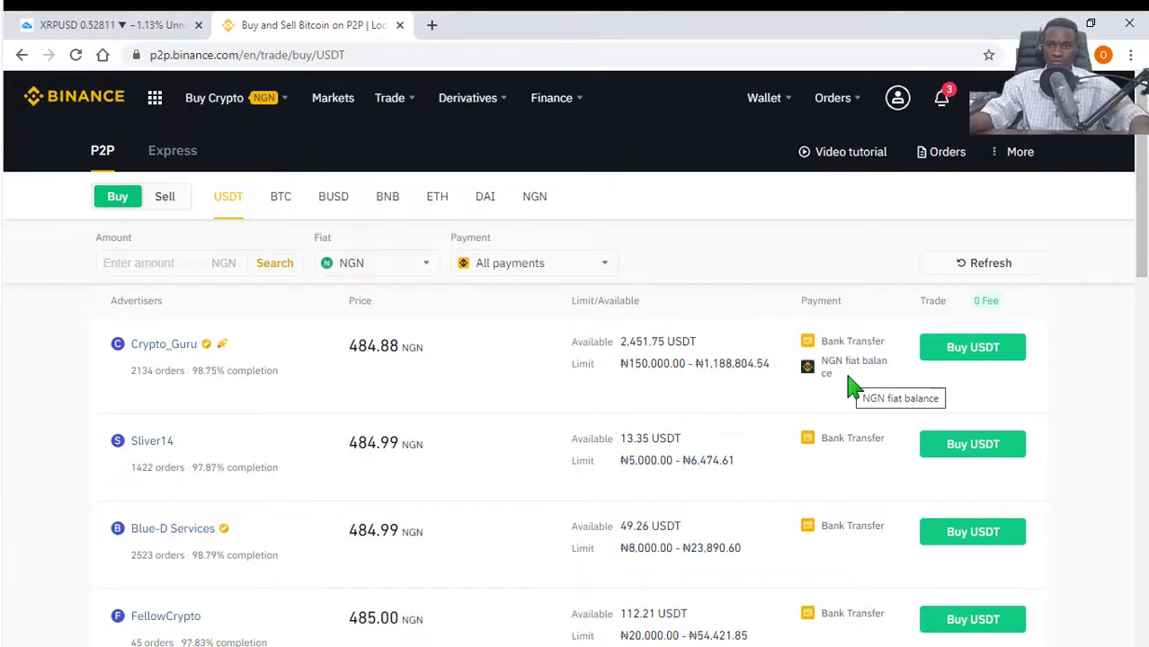
Step: Compare the order limits of the remaining USDT buy offers down to the page numbers below the list
scroll(657, 315, down, 1)
scroll(635, 439, down, 2)
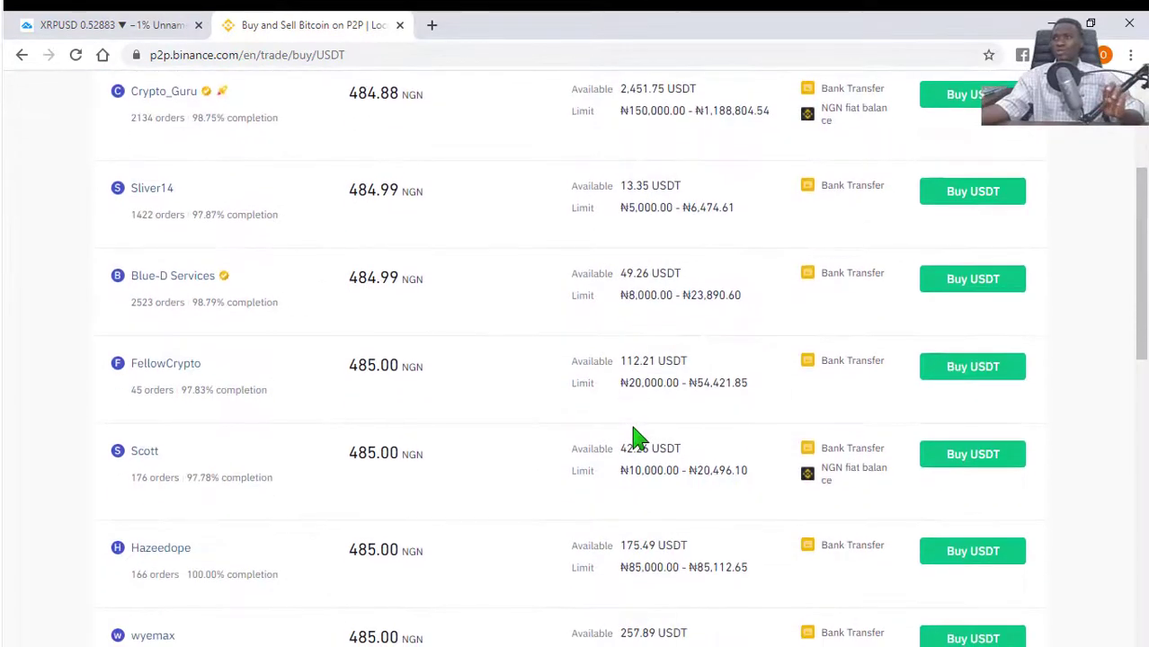
scroll(636, 439, down, 1)
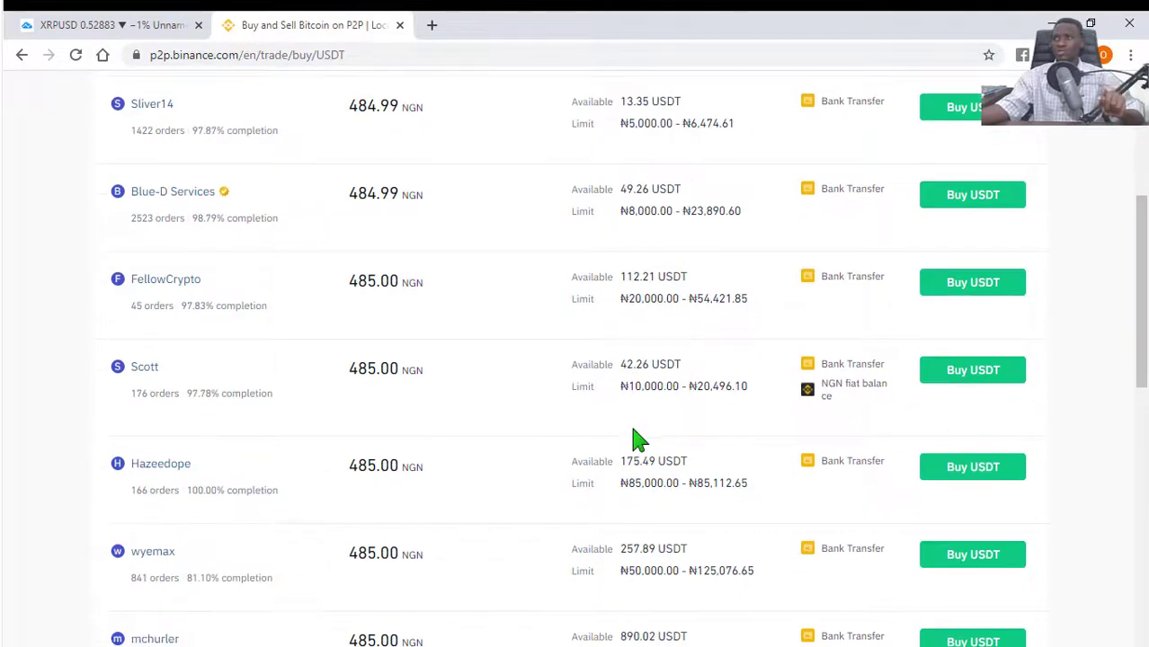
scroll(636, 437, down, 1)
scroll(638, 461, down, 2)
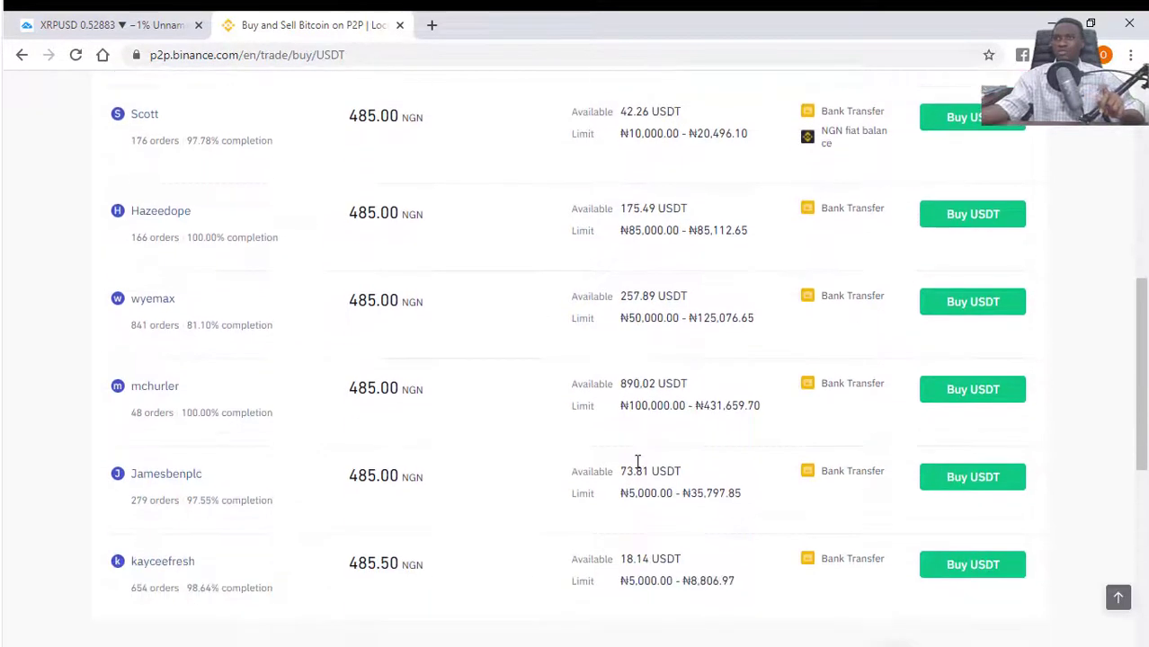
scroll(638, 461, down, 1)
scroll(635, 461, up, 4)
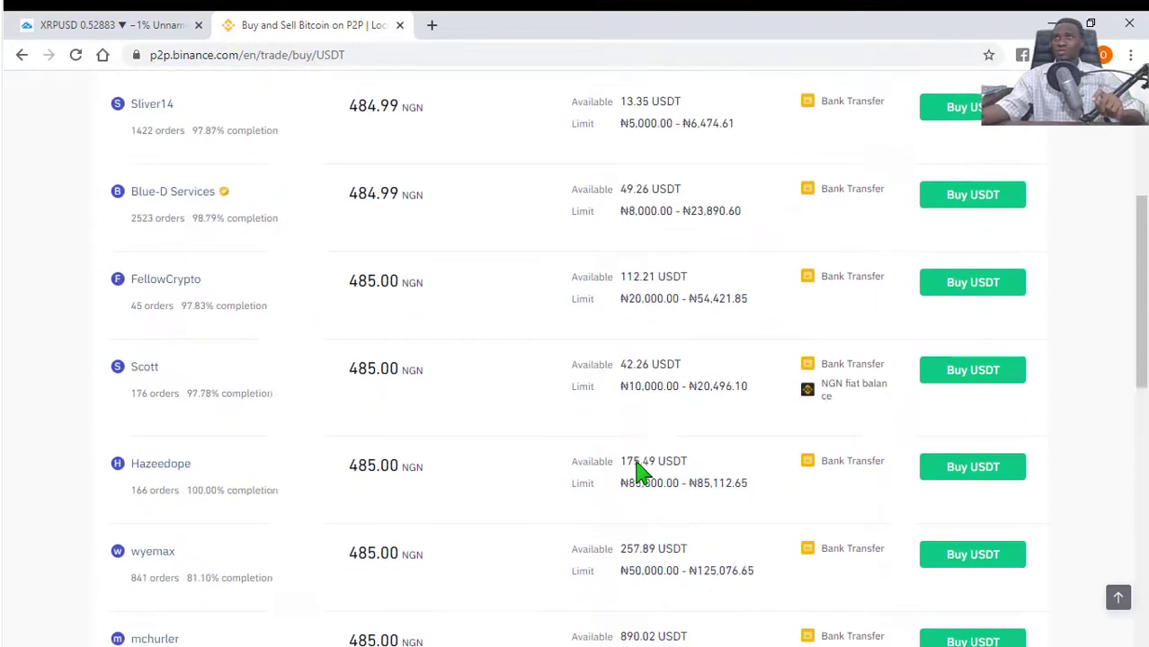
scroll(636, 461, down, 2)
scroll(636, 461, up, 3)
scroll(635, 467, down, 6)
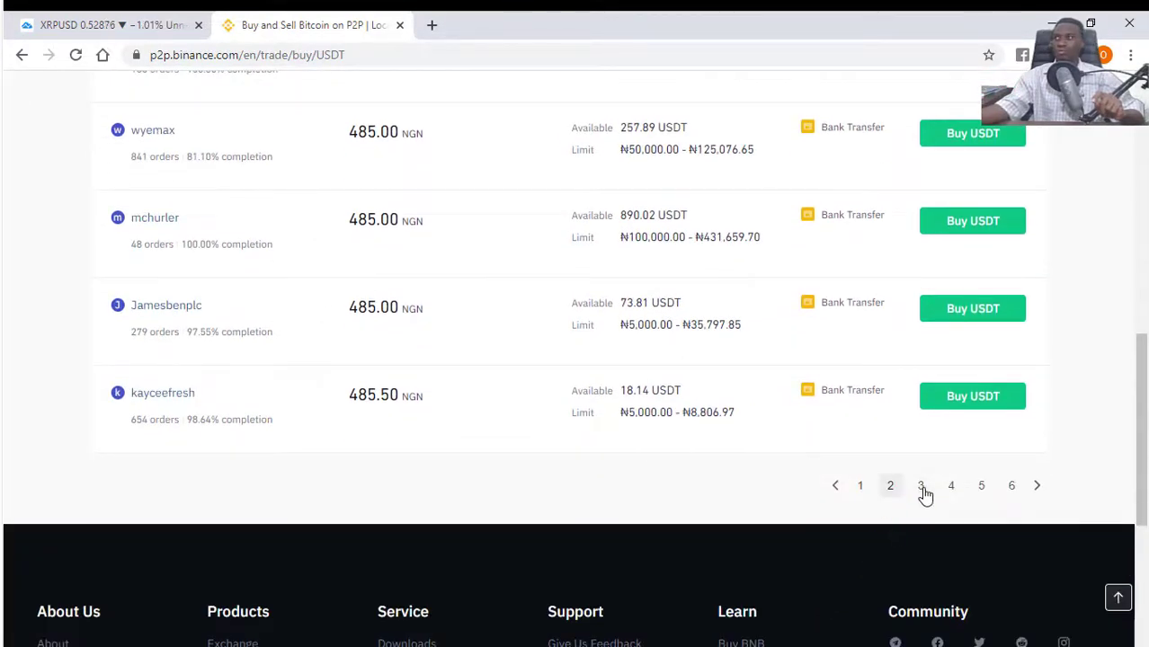
Step: Open the verified advertiser NairaPro's USDT buy offer at 483.80 NGN and enter 100 USDT as the amount to receive
click(921, 487)
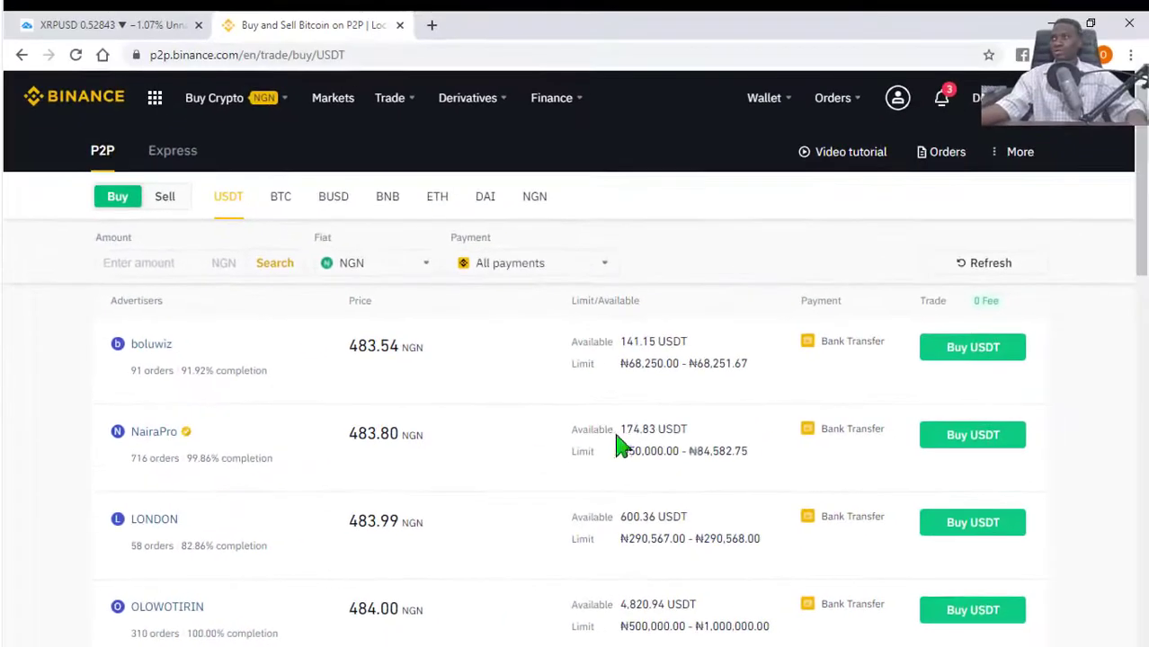
click(940, 450)
scroll(538, 531, down, 2)
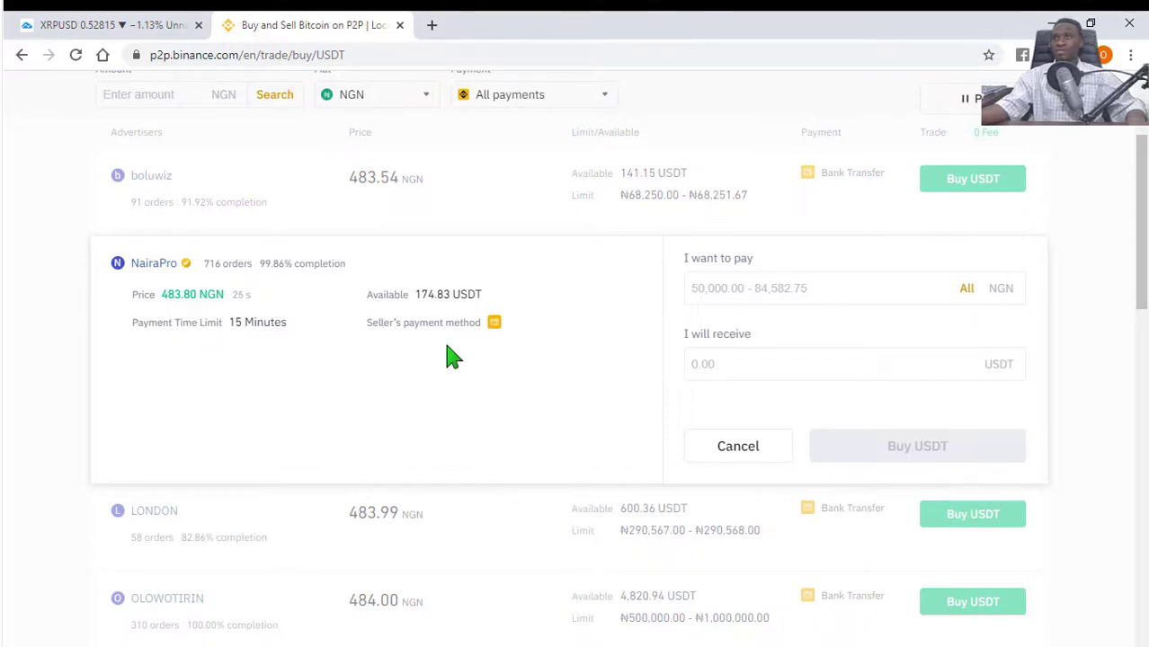
scroll(450, 355, up, 2)
click(760, 534)
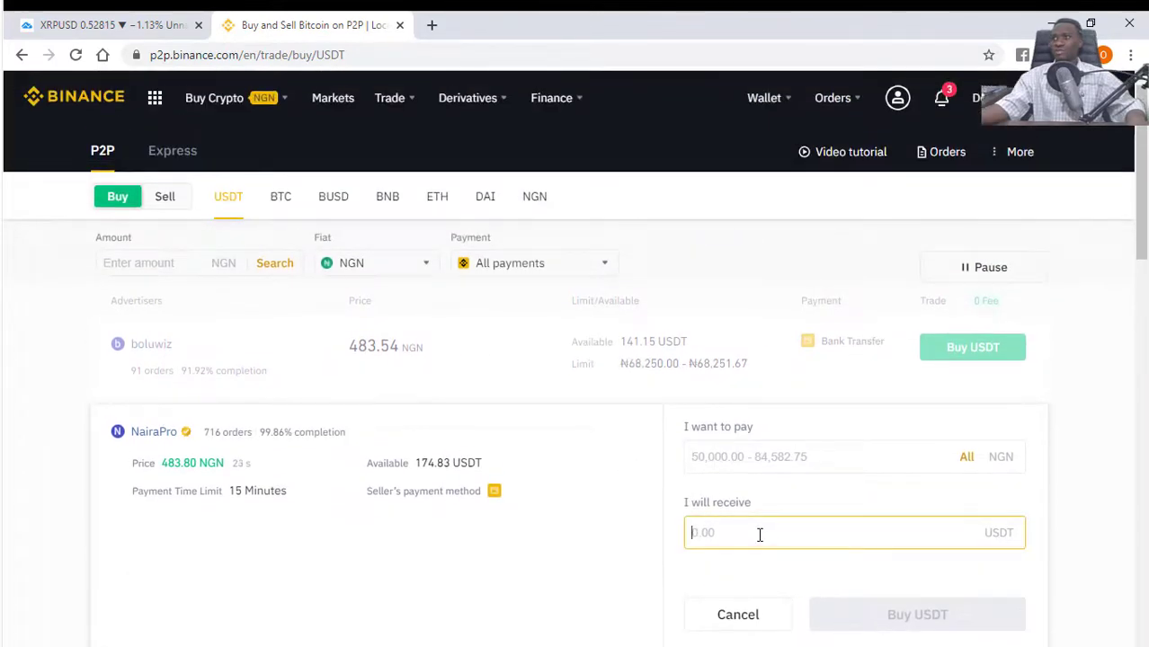
text(100)
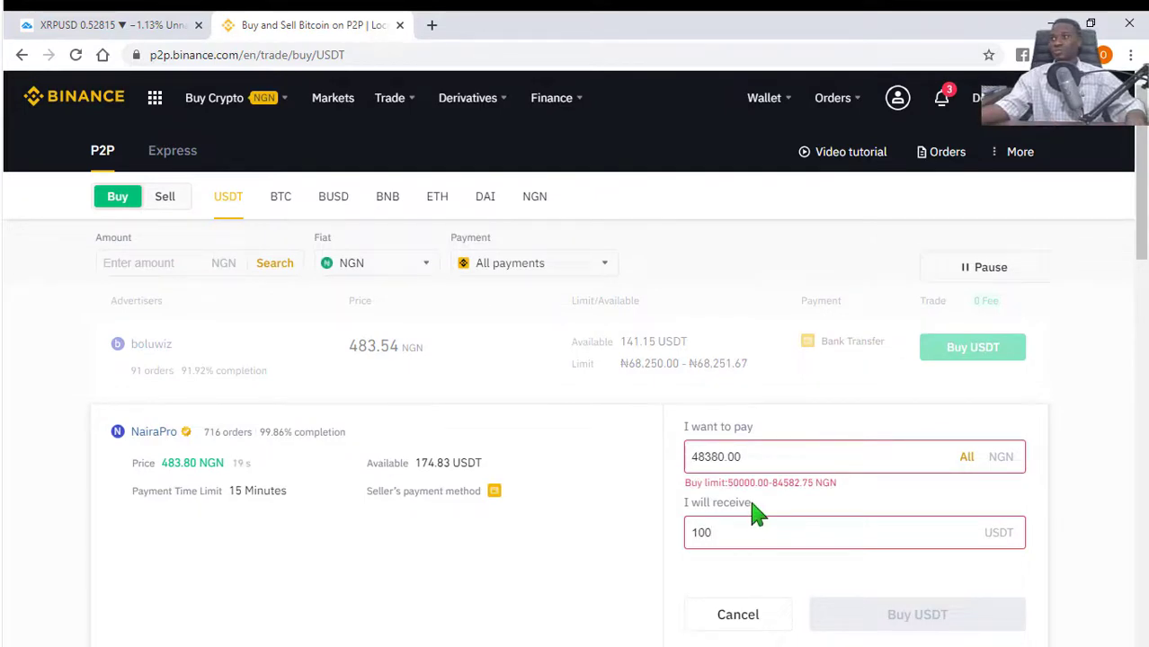
Step: Set the amount to receive to 110 USDT and place the buy order with NairaPro
scroll(744, 460, down, 1)
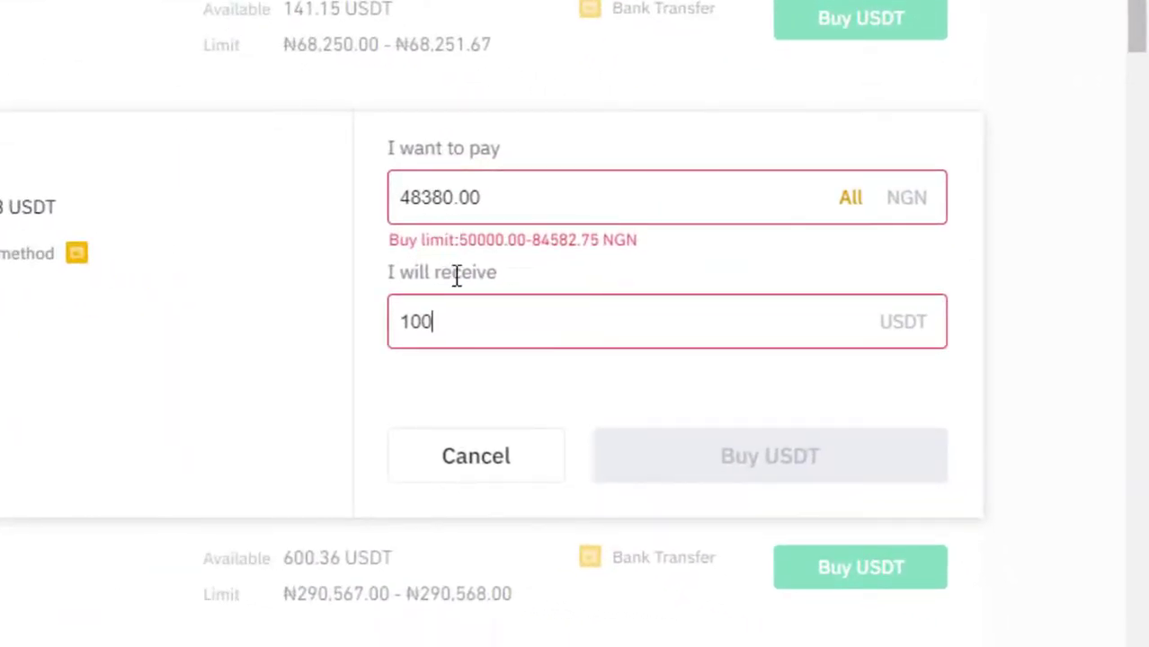
key(BackSpace)
key(BackSpace)
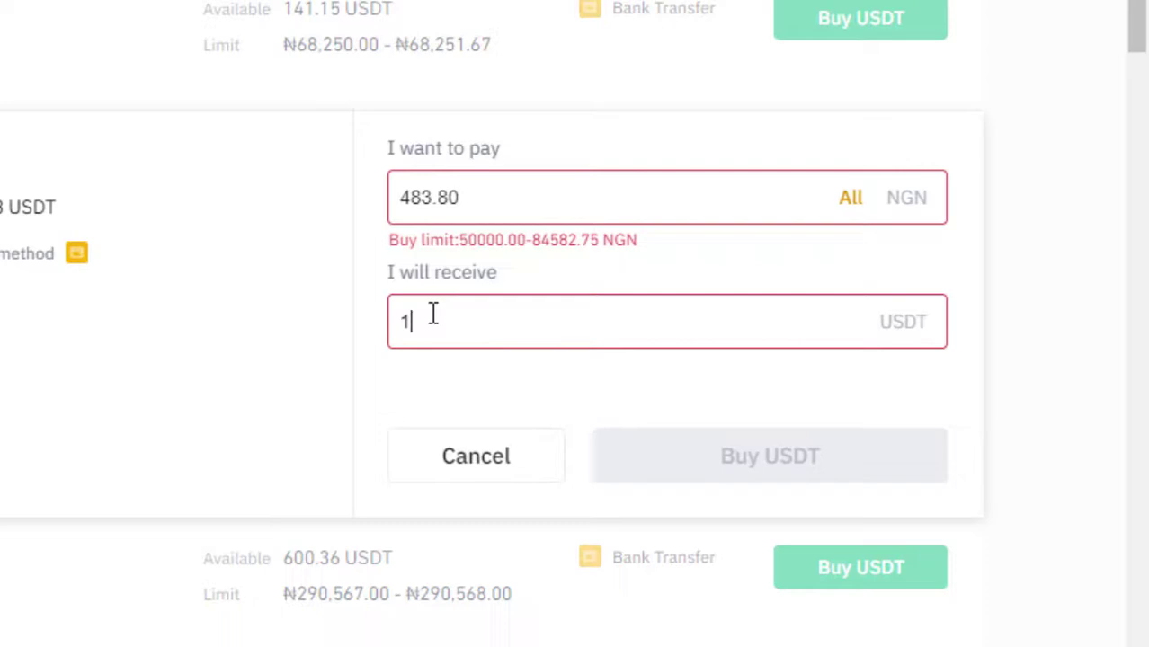
text(10)
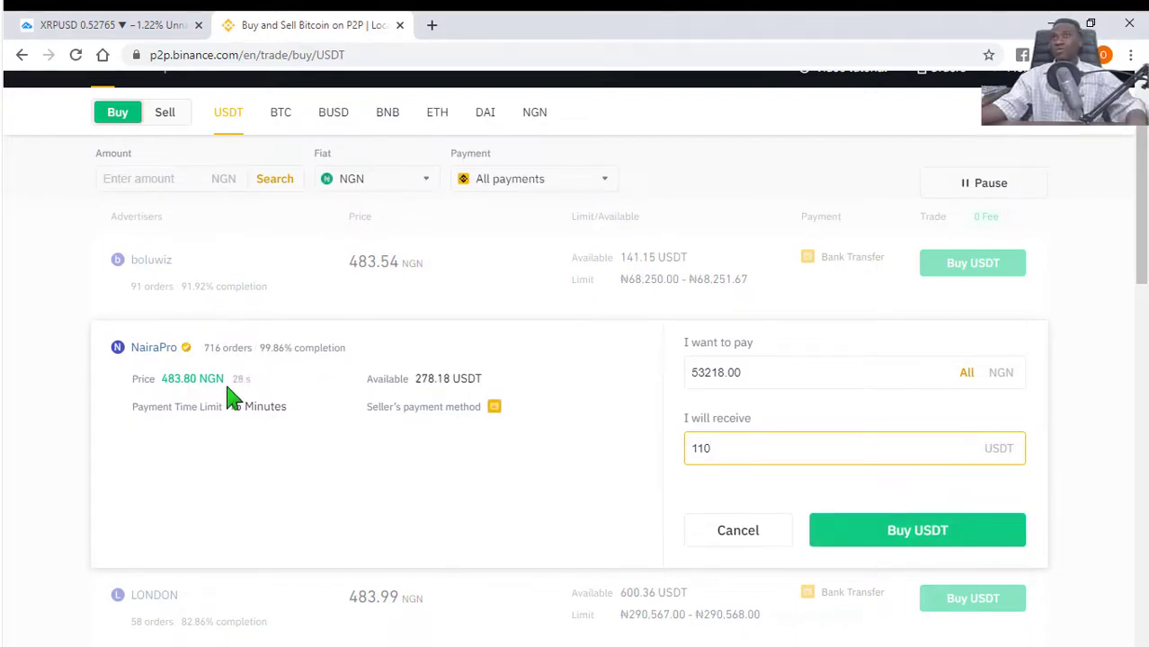
click(875, 534)
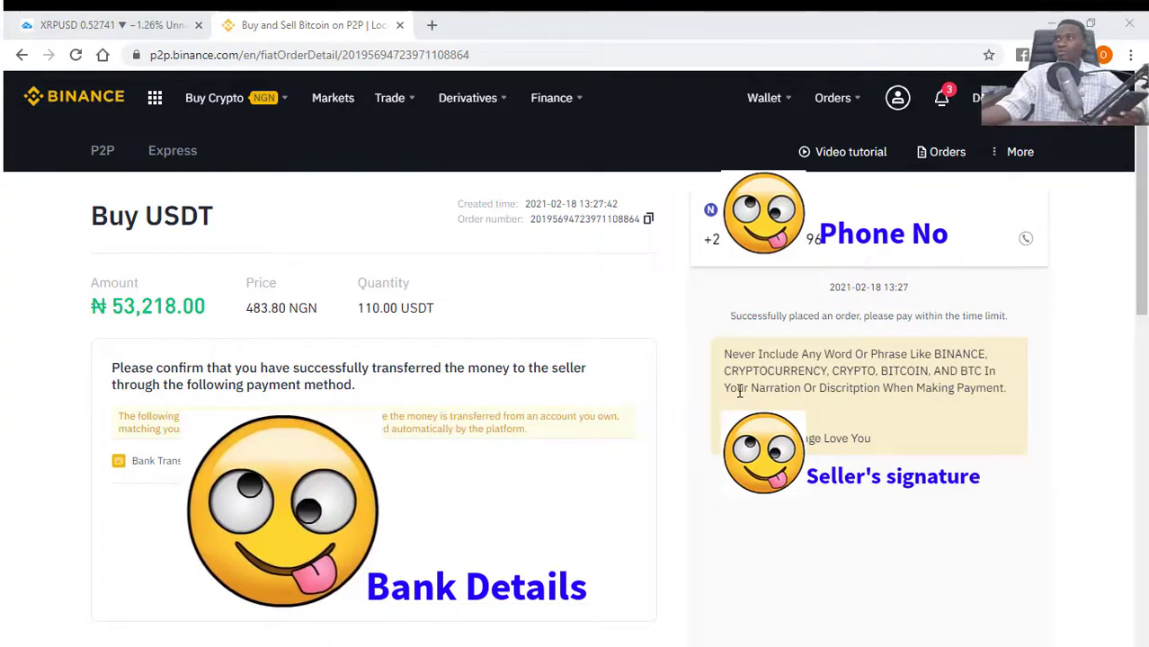
Step: Mark the USDT order as transferred and confirm that the bank transfer has been made to the seller
scroll(434, 468, down, 3)
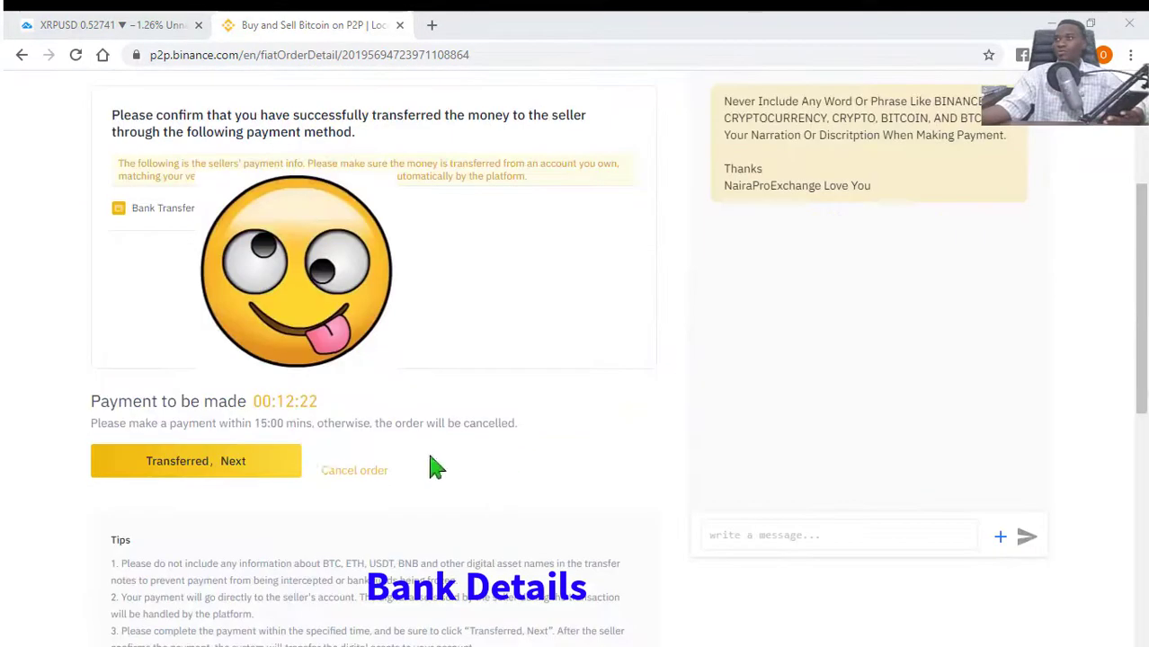
click(233, 477)
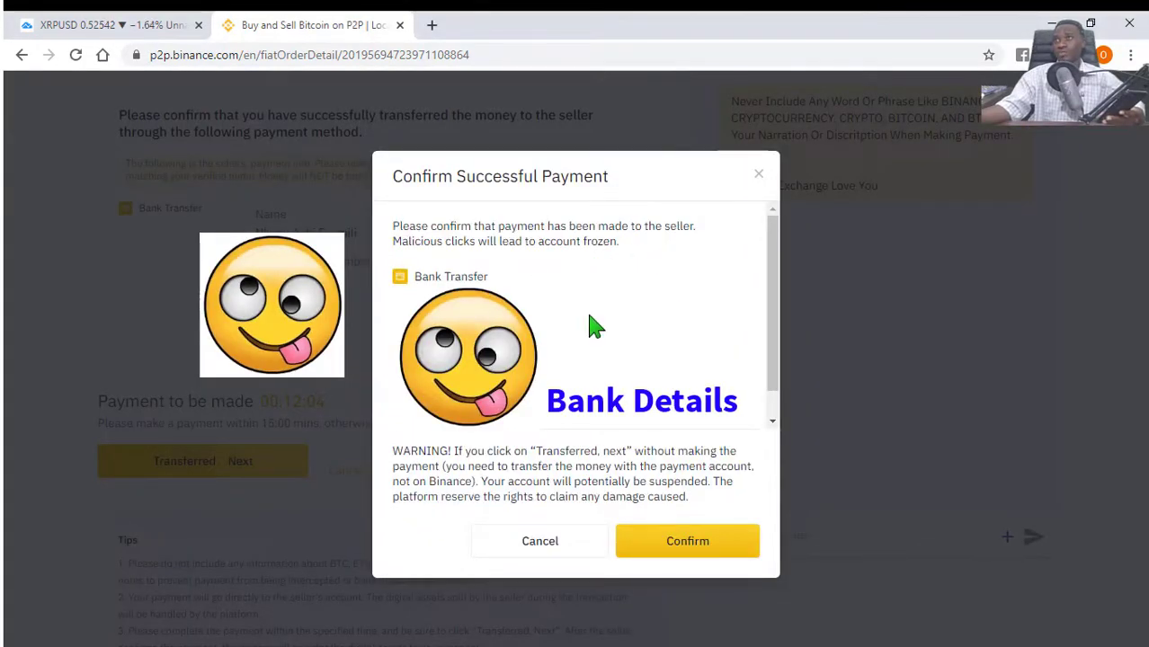
click(677, 543)
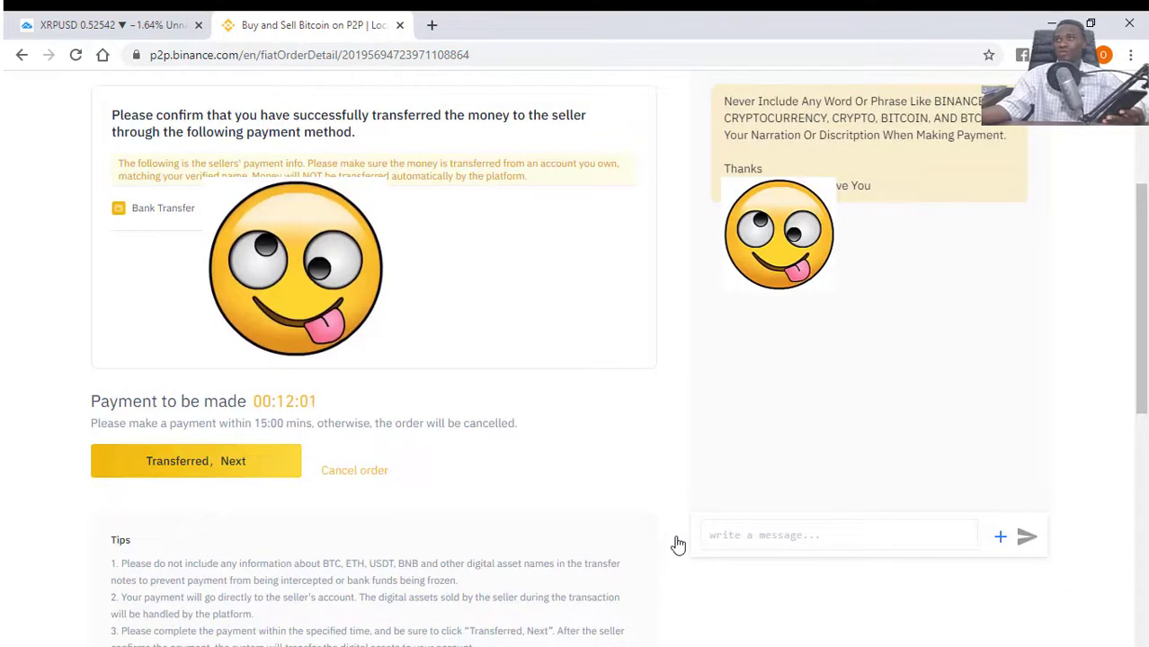
Step: Send the payment receipt image from the Pictures folder to the seller in the order chat
click(1001, 538)
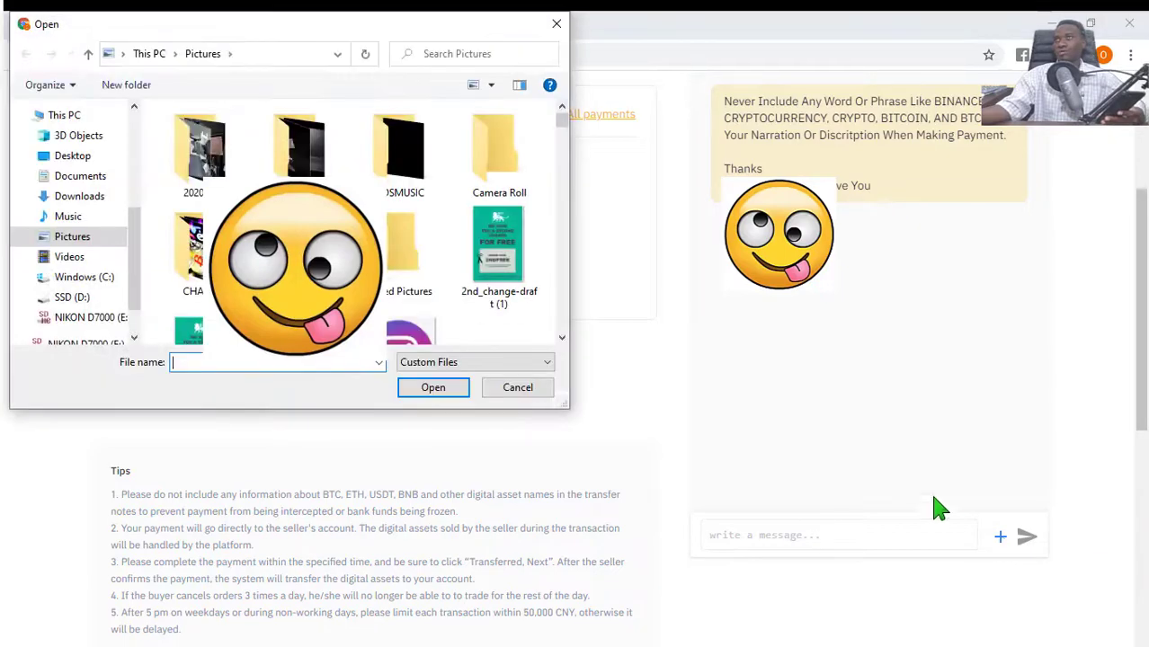
scroll(182, 178, down, 3)
scroll(360, 221, down, 10)
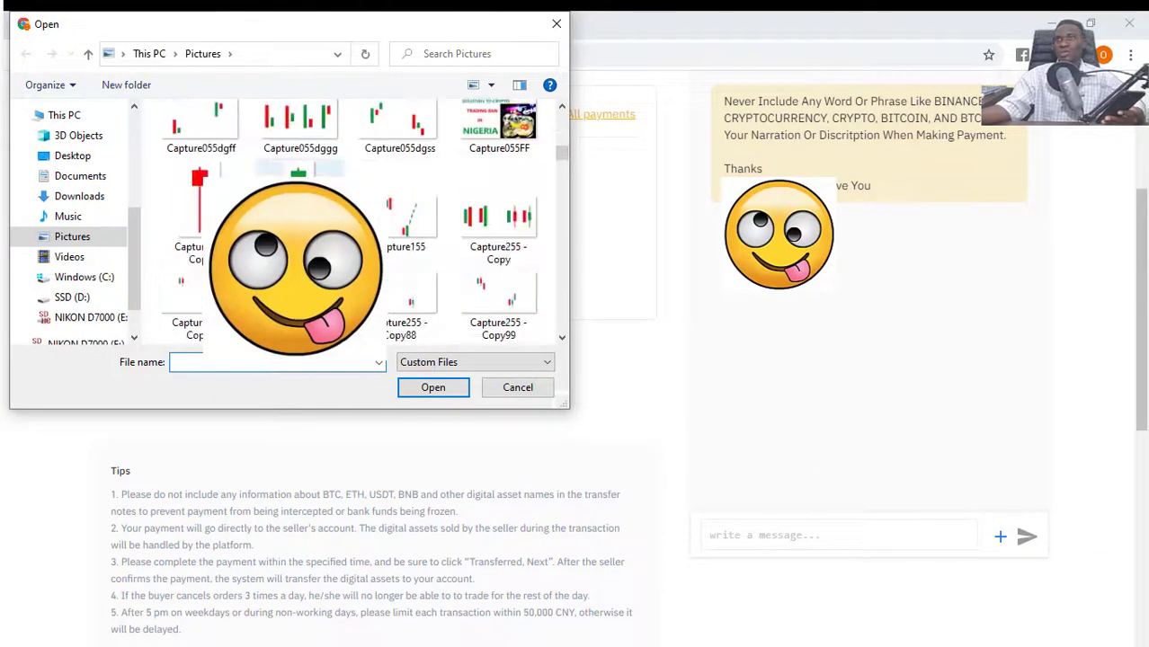
scroll(360, 220, down, 10)
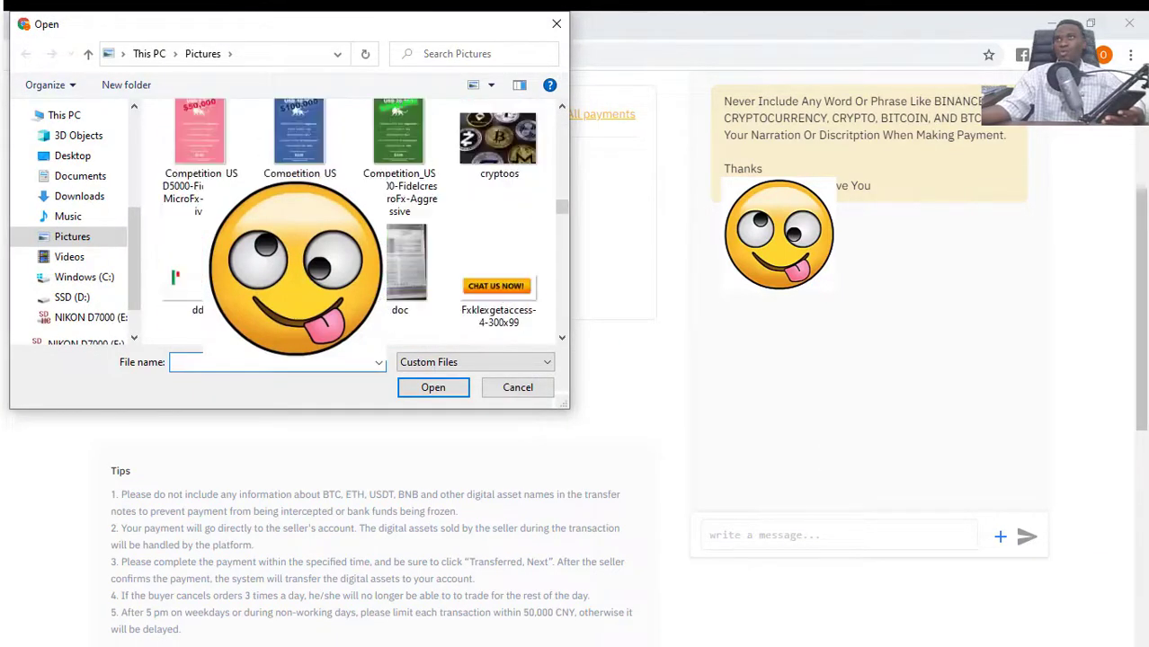
scroll(360, 220, down, 5)
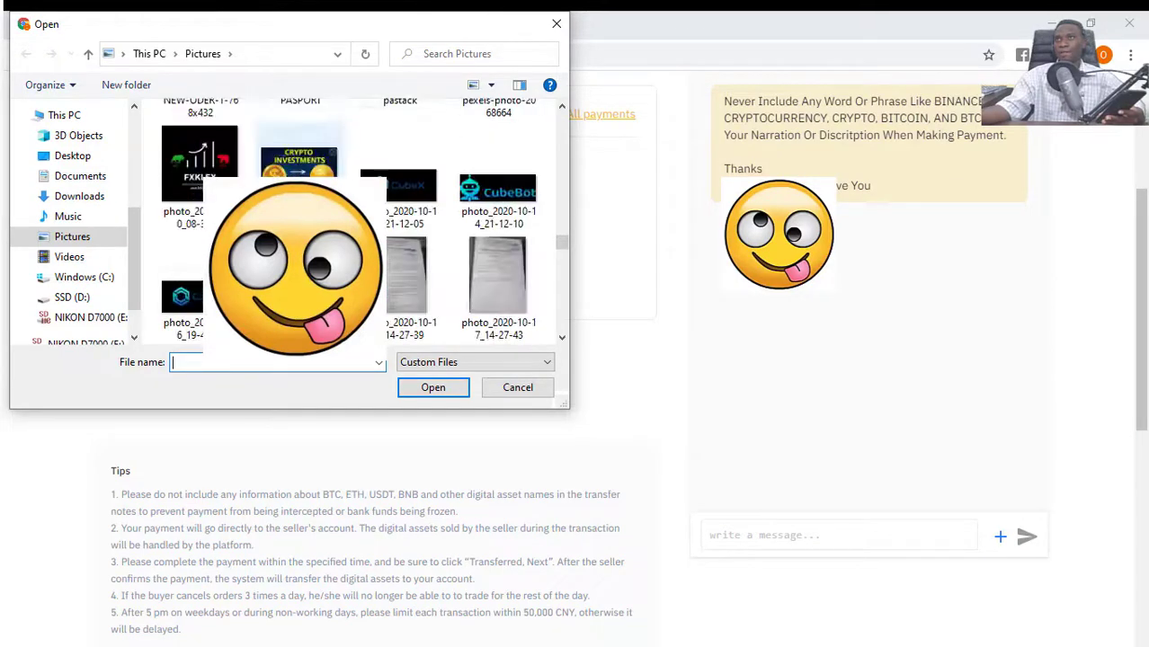
click(301, 153)
click(432, 388)
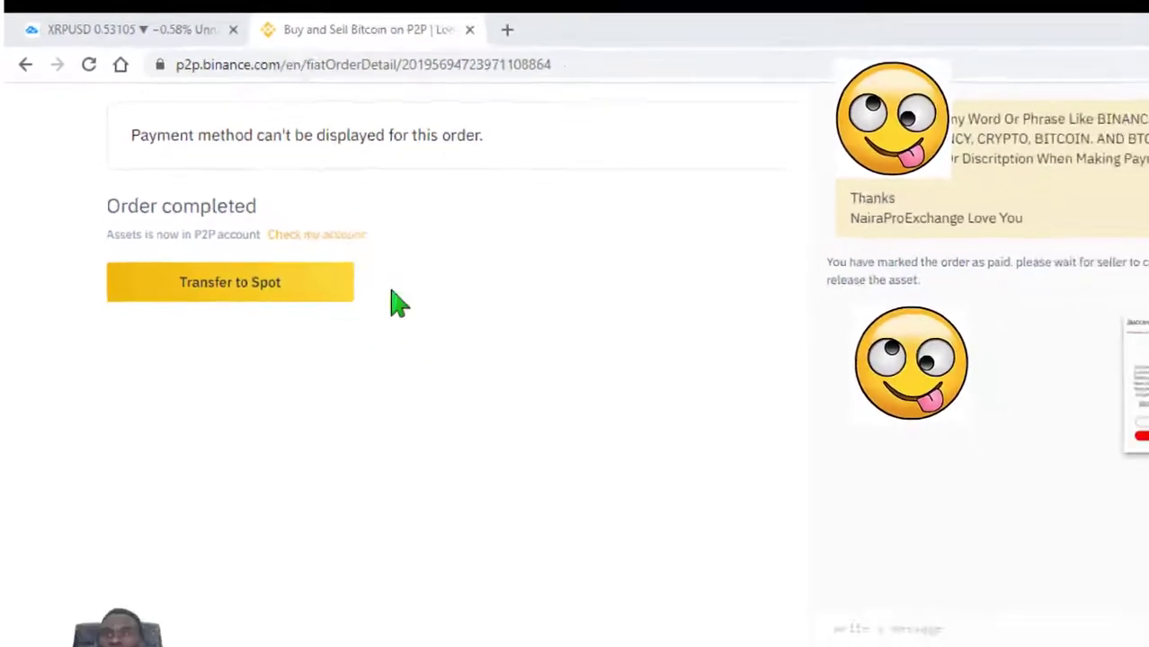
Step: Review the completed order, open the P2P wallet and reveal its hidden balances
scroll(440, 347, up, 1)
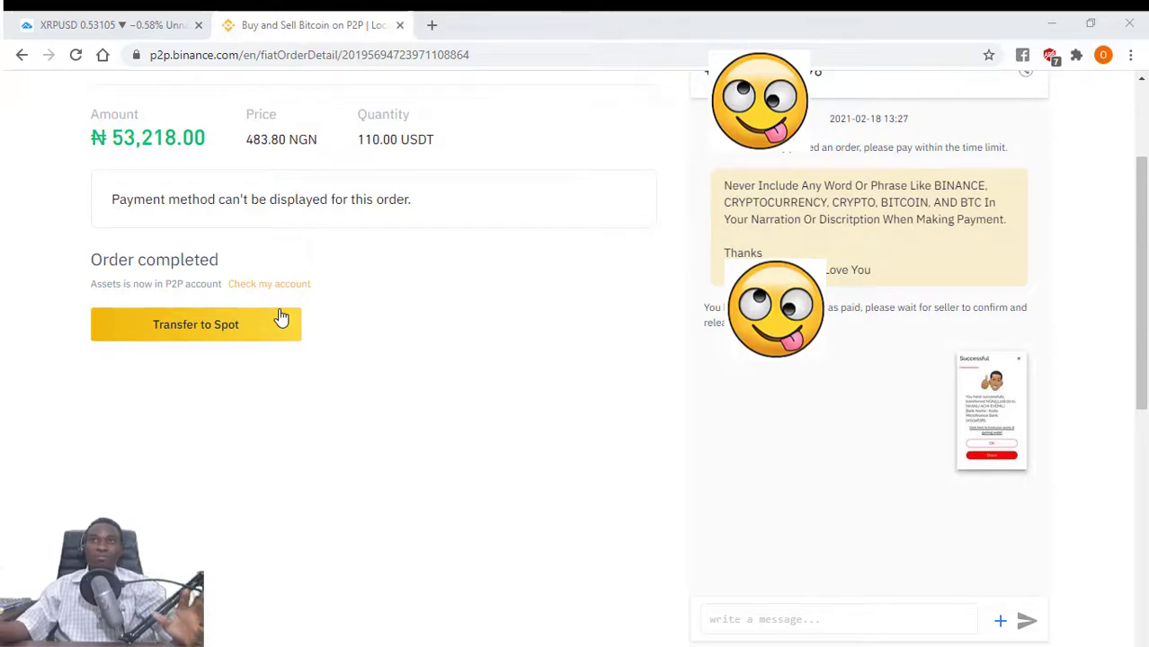
scroll(564, 377, up, 3)
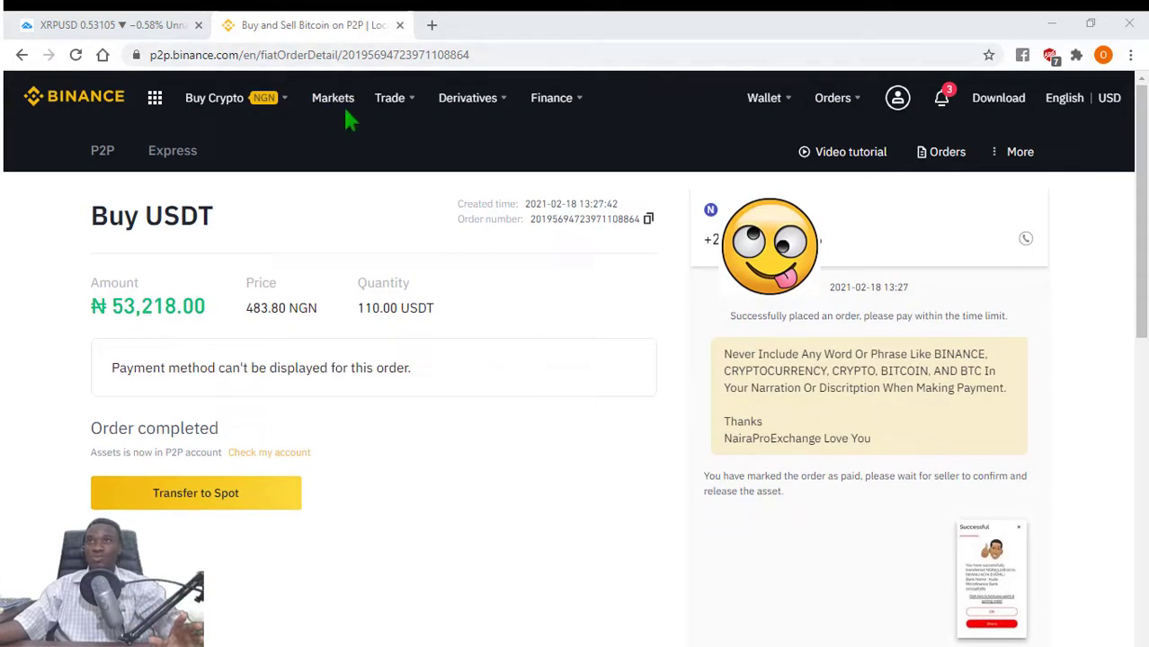
mouse_move(794, 110)
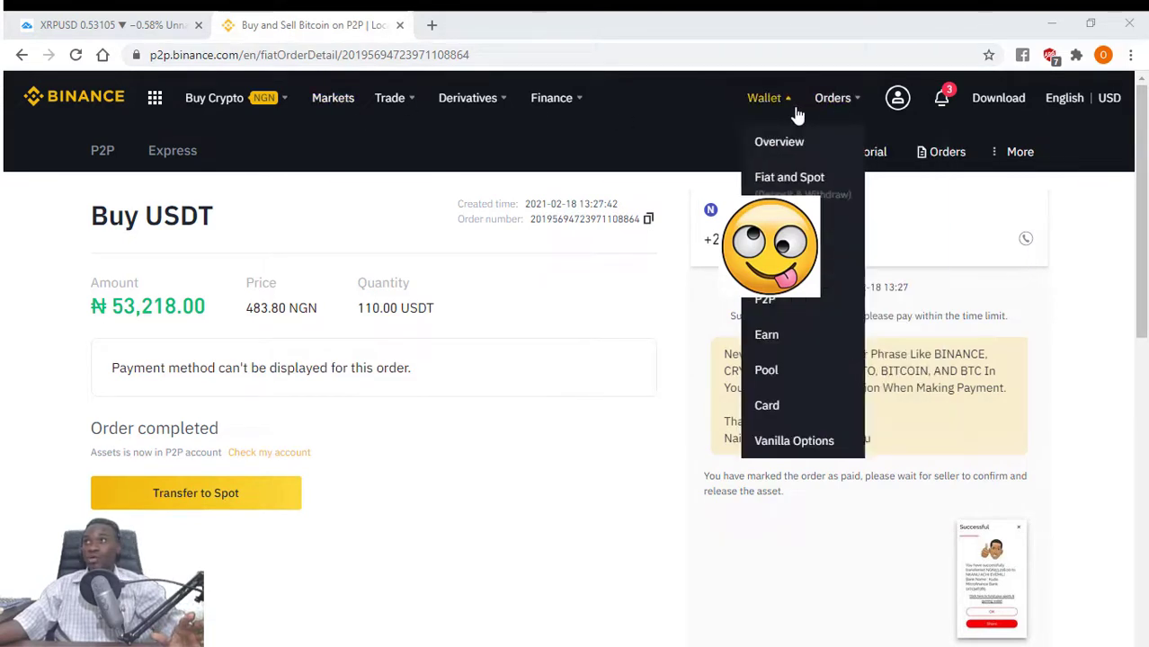
click(770, 309)
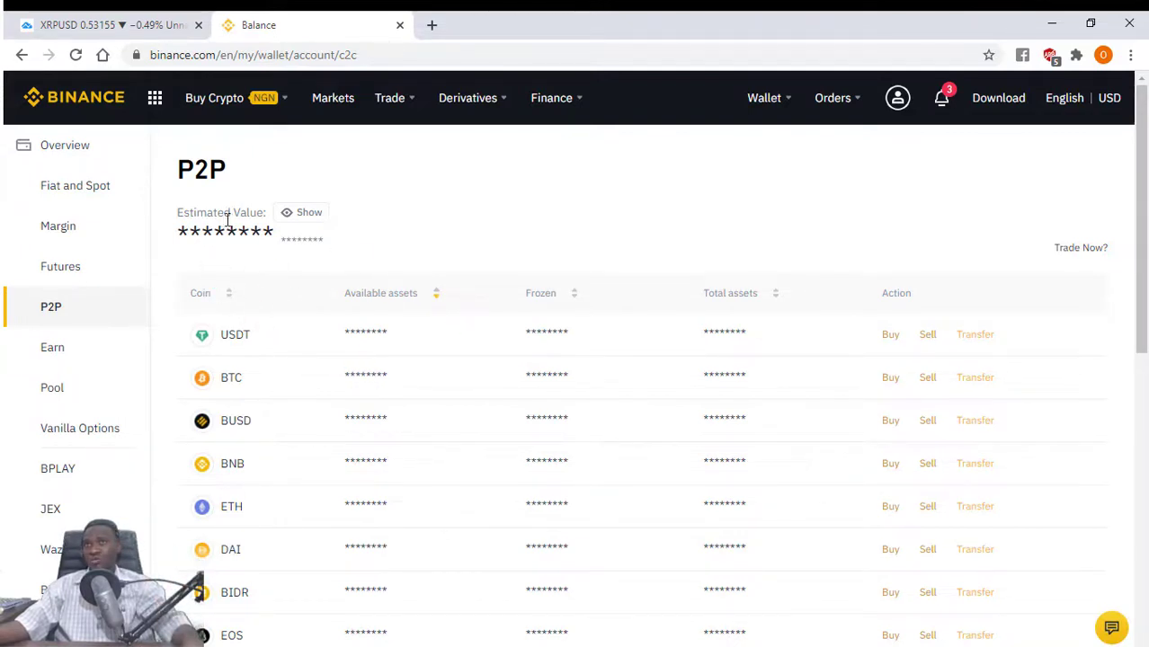
click(286, 214)
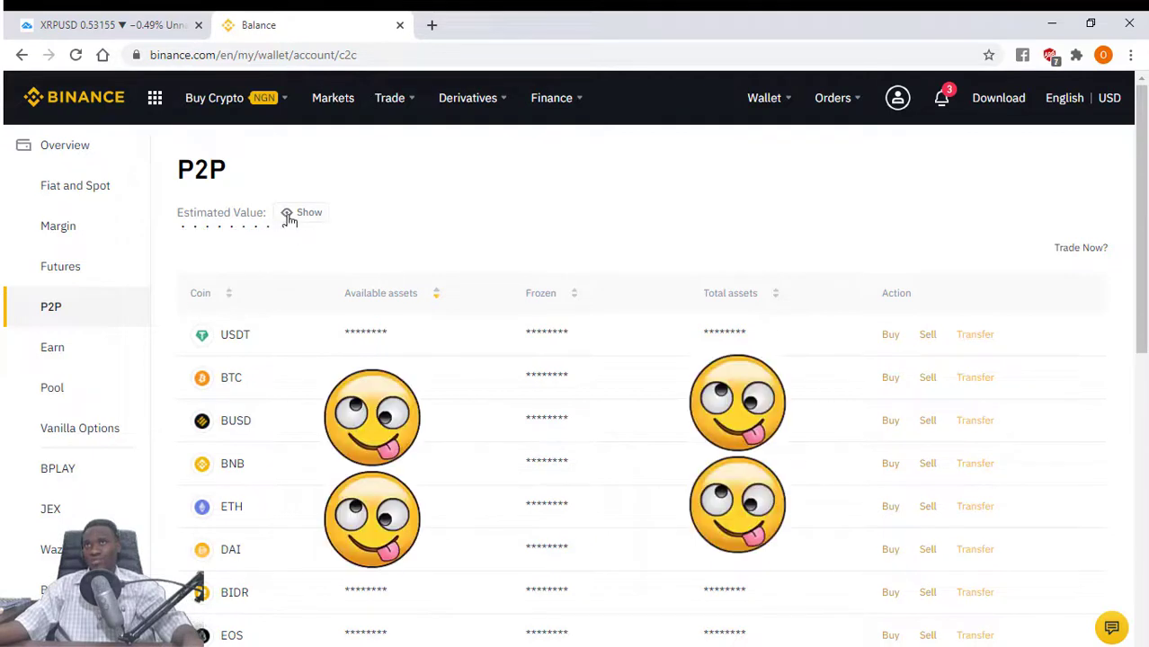